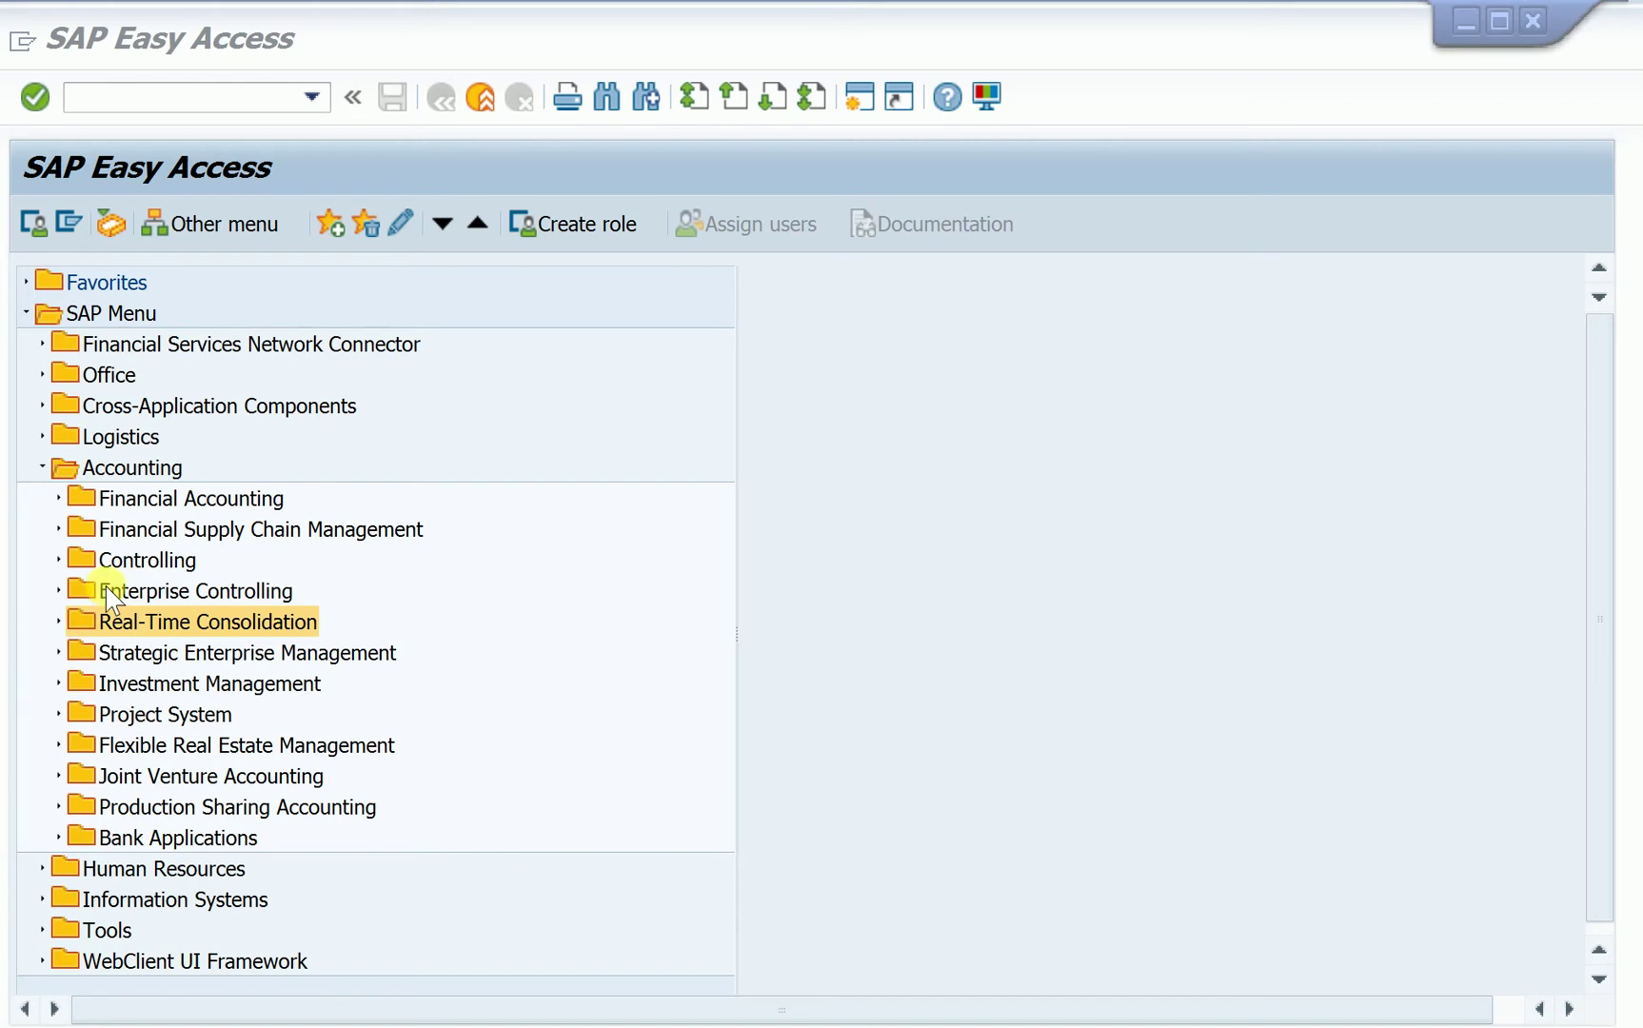
# Step: Select the Accounting folder in the SAP Easy Access menu
pyautogui.click(103, 470)
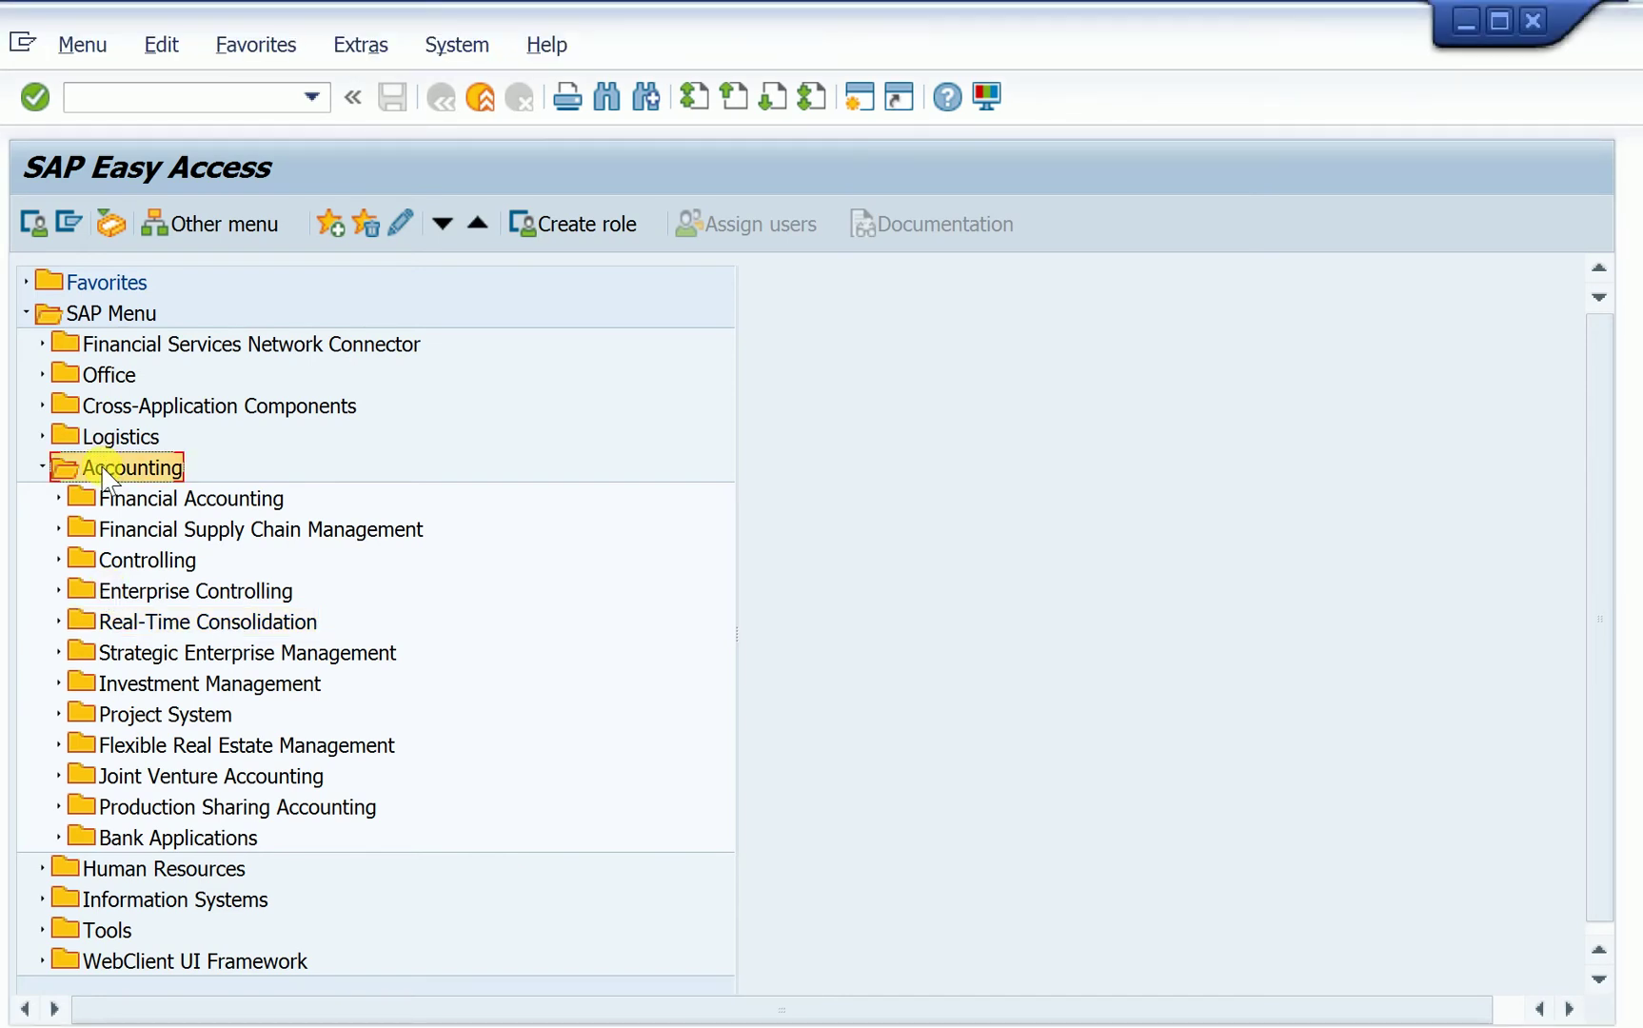
# Step: Expand Real-Time Consolidation and collapse Master Data, Modeling, Document and Periodic Processing
pyautogui.click(121, 624)
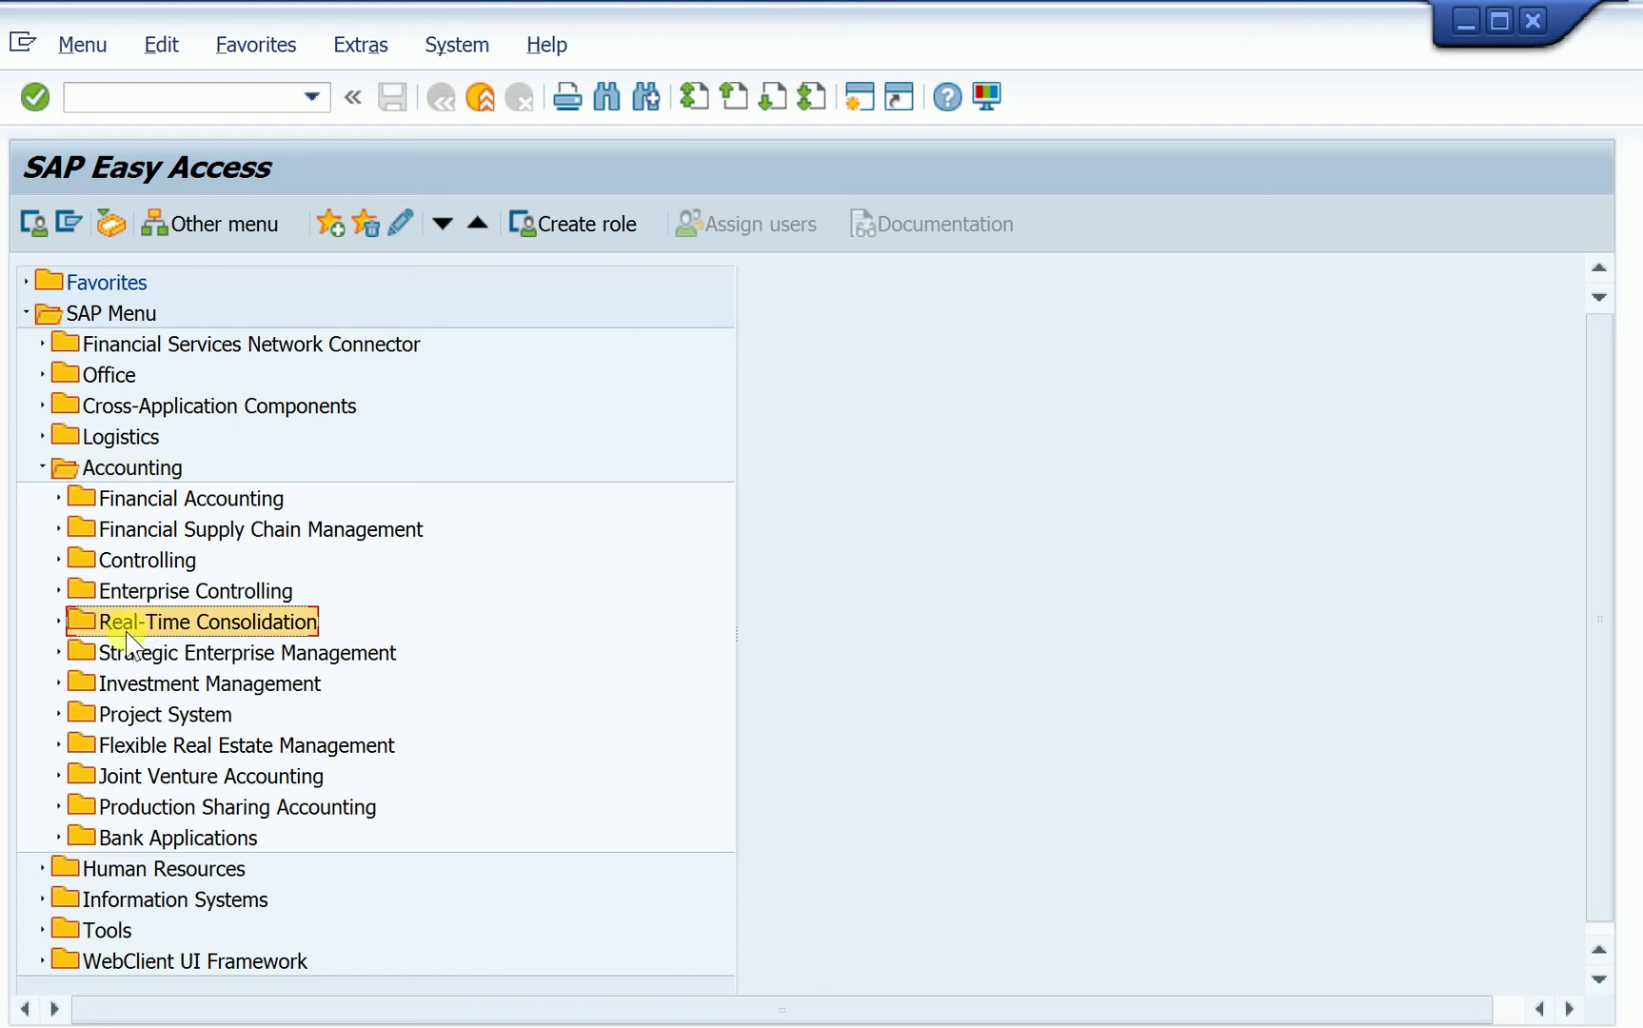
pyautogui.click(60, 622)
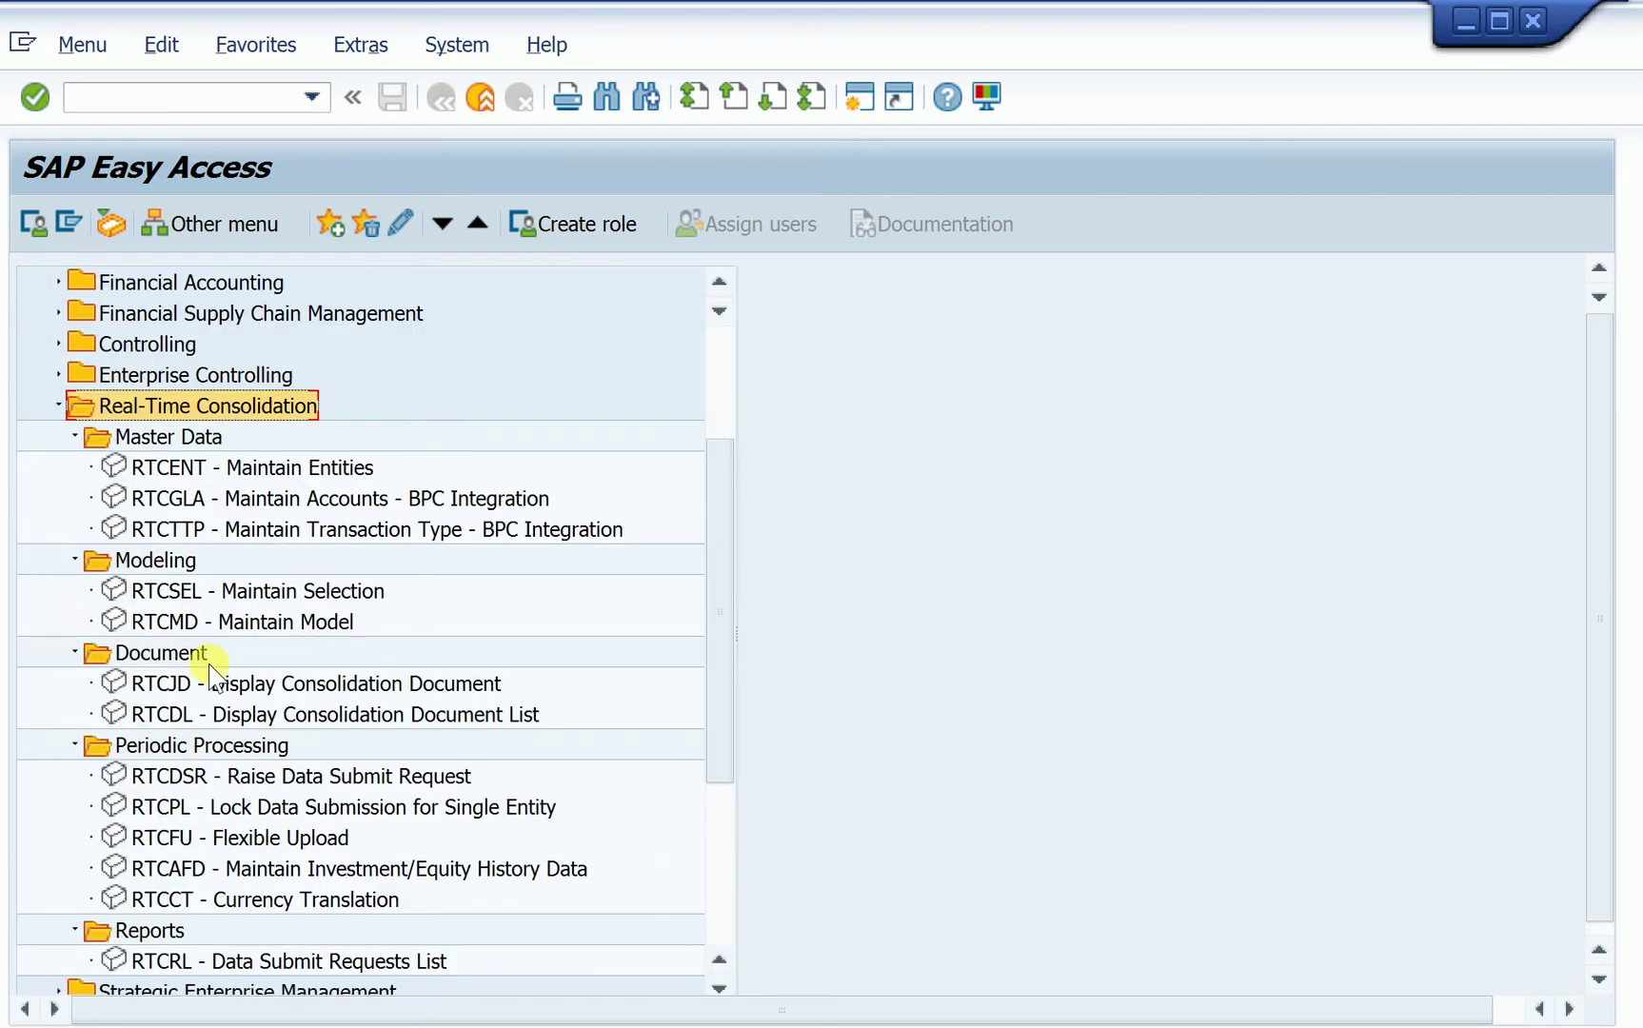
pyautogui.click(75, 437)
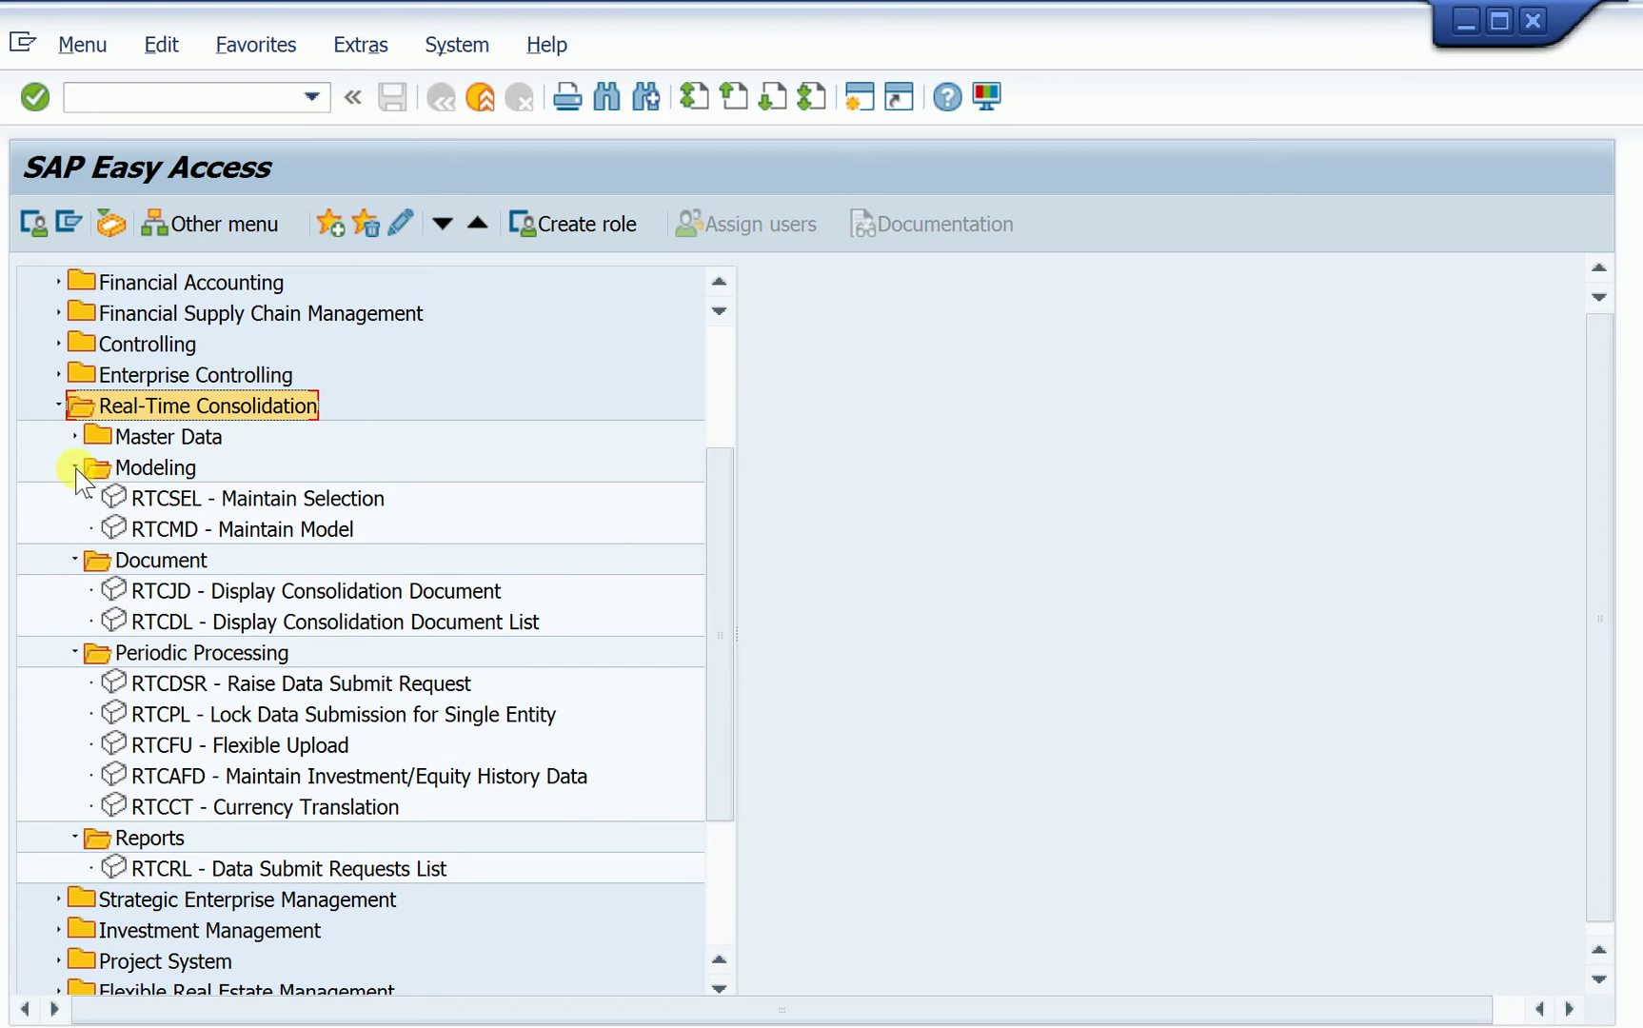
pyautogui.click(74, 468)
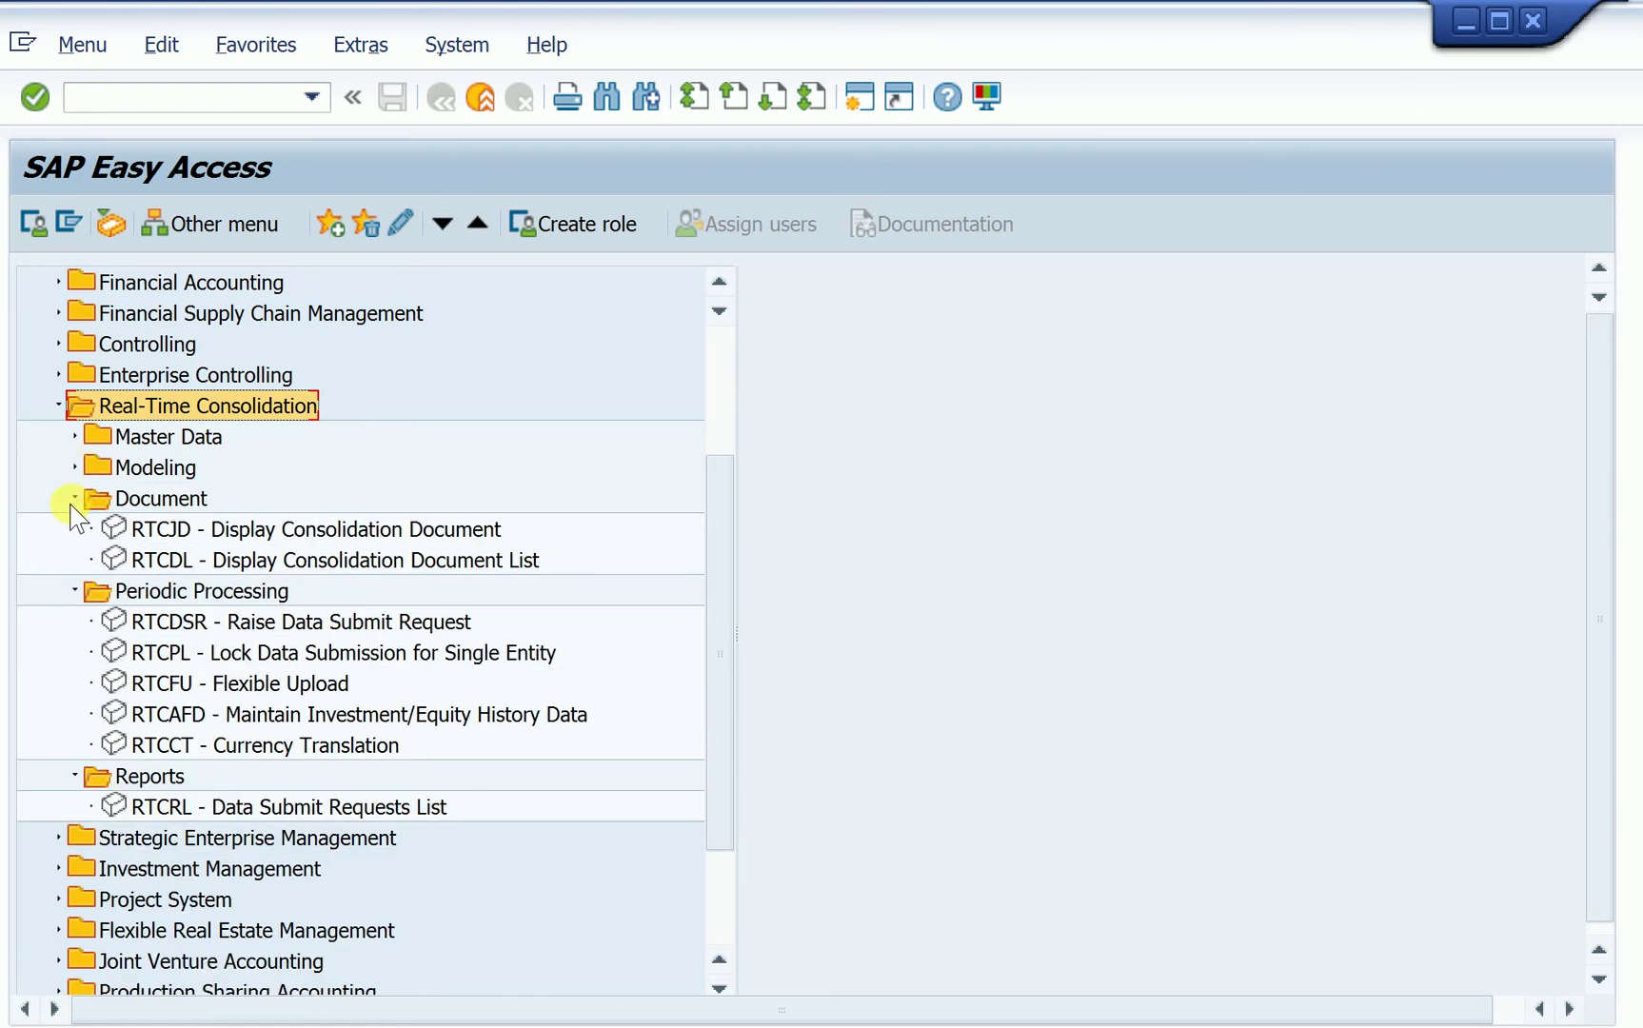
pyautogui.click(73, 501)
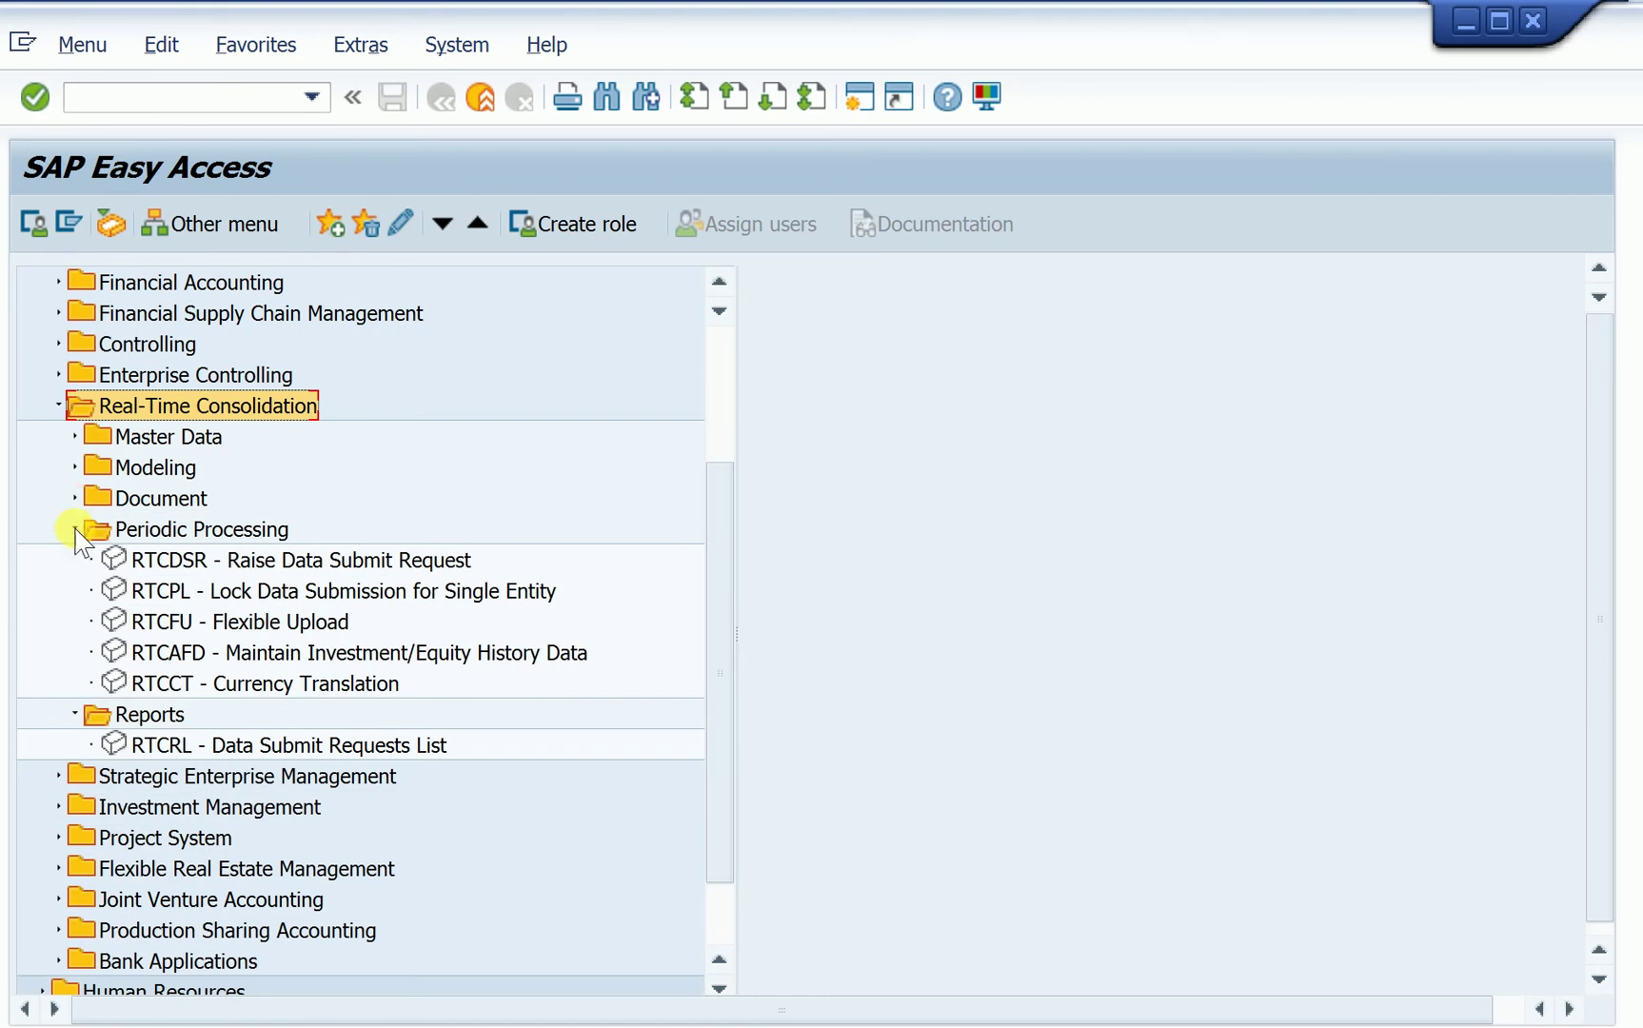
pyautogui.click(74, 529)
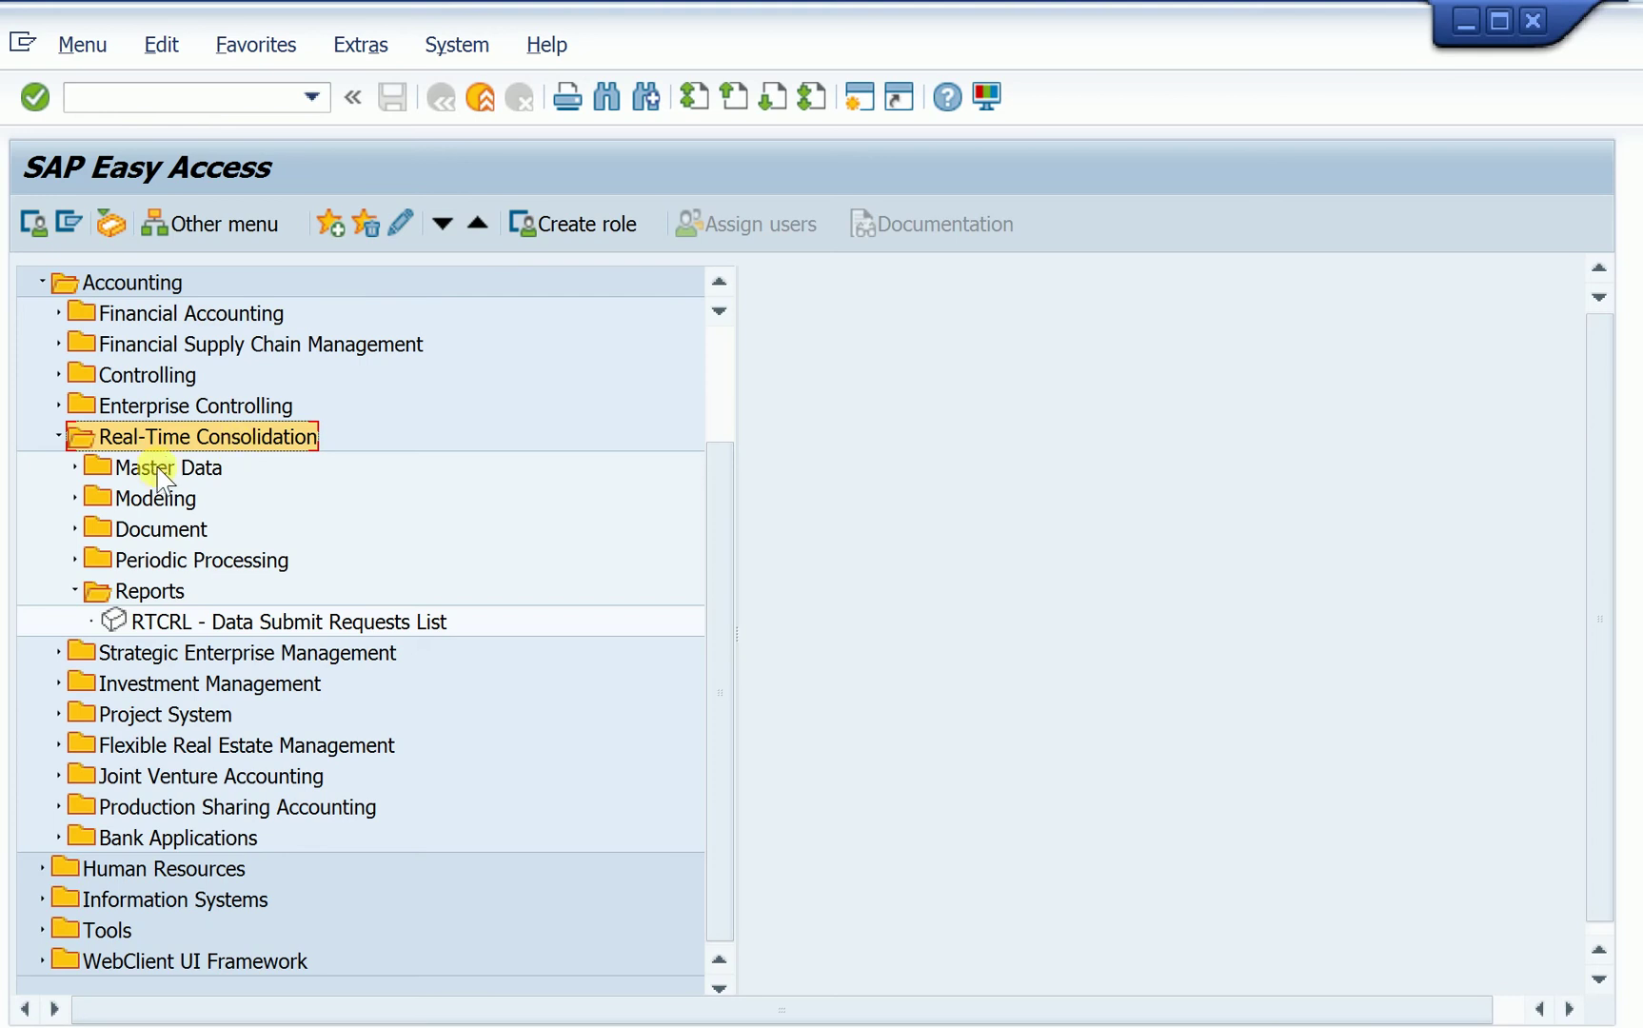
# Step: Expand Master Data and launch the RTCGLA Maintain Accounts – BPC Integration transaction
pyautogui.click(129, 514)
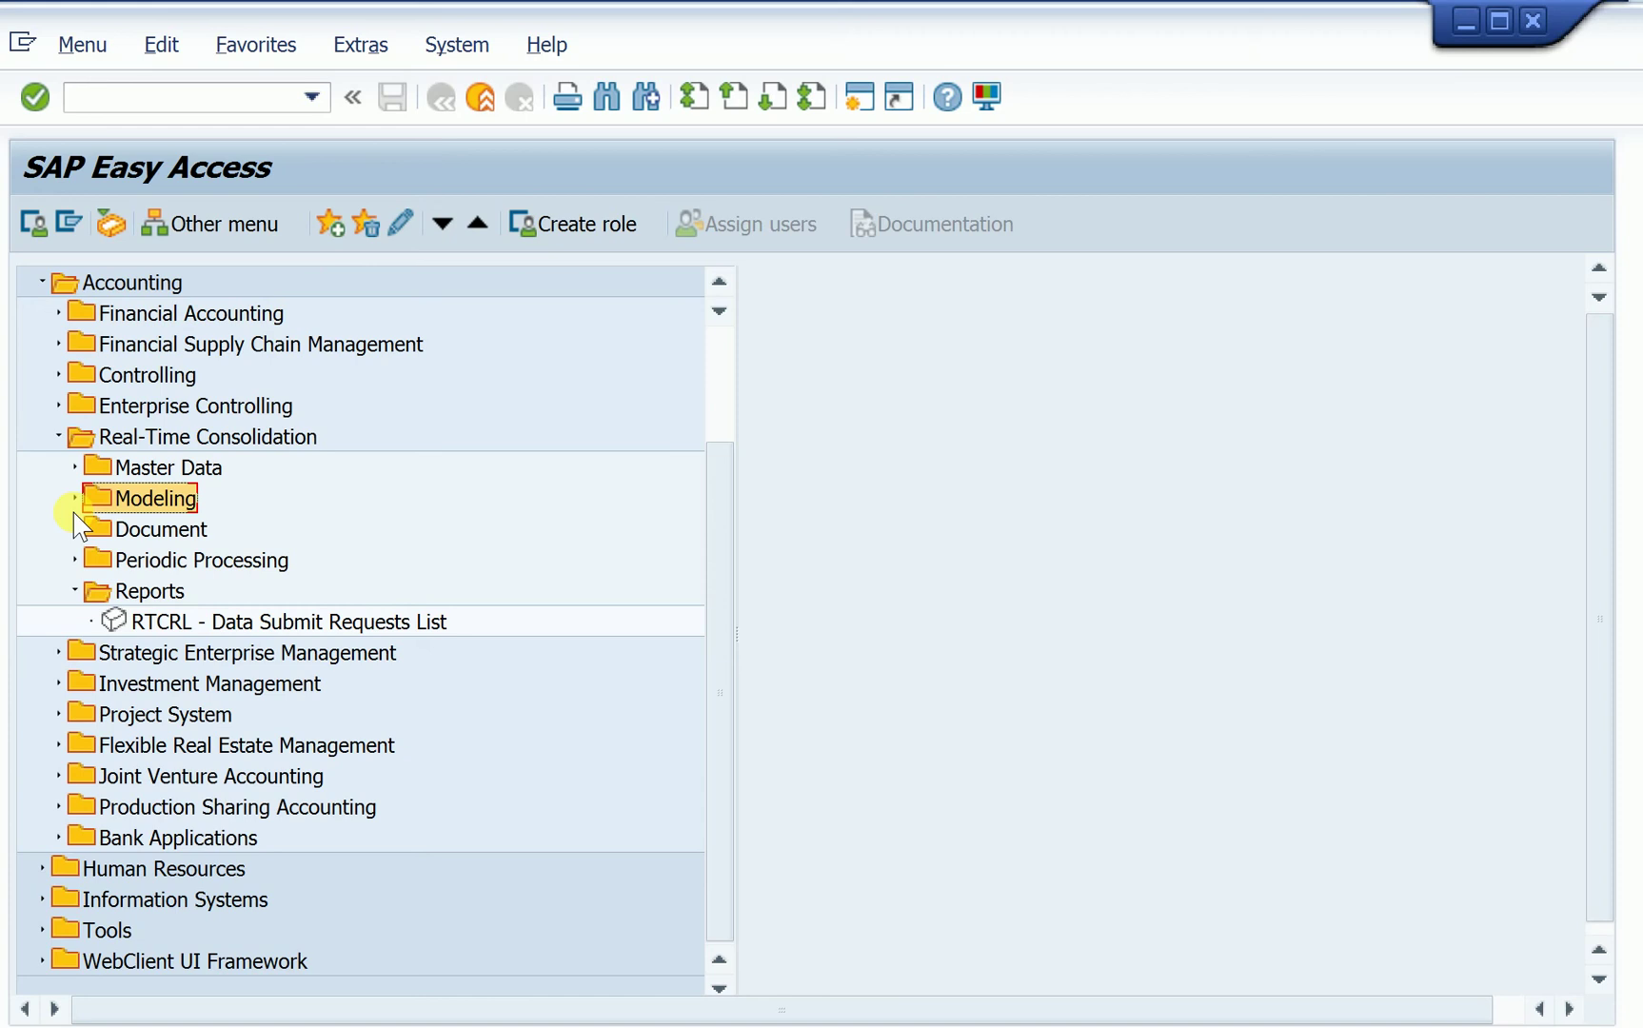
pyautogui.click(73, 467)
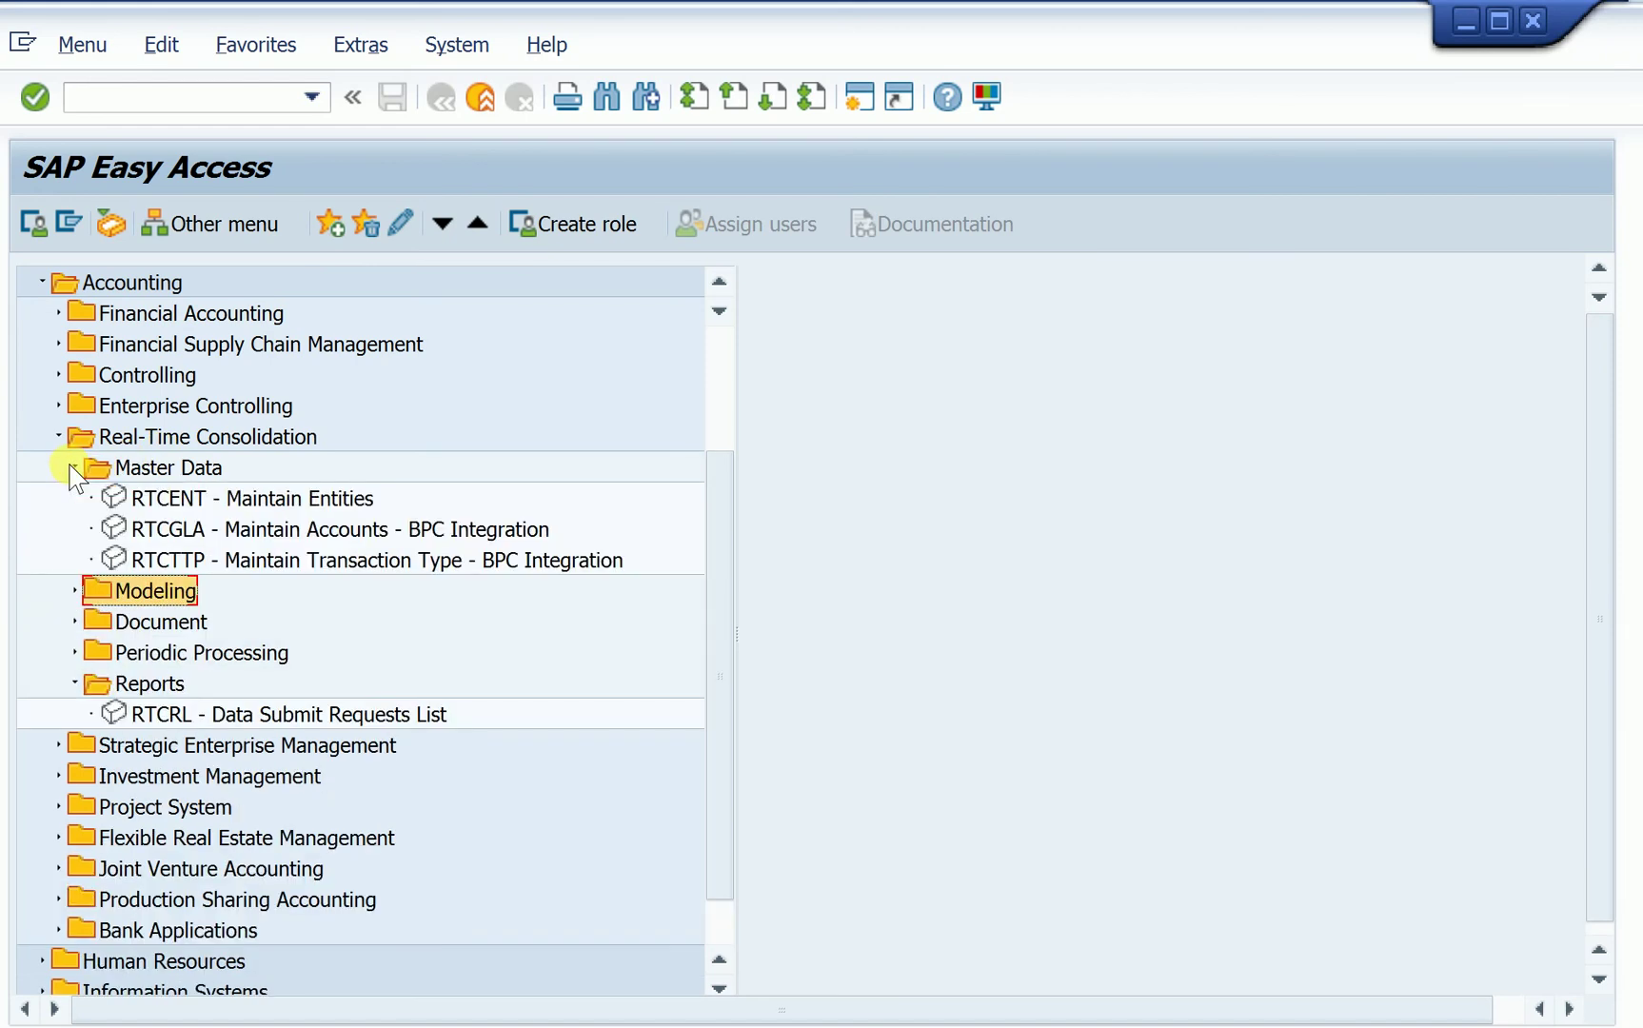
pyautogui.click(265, 540)
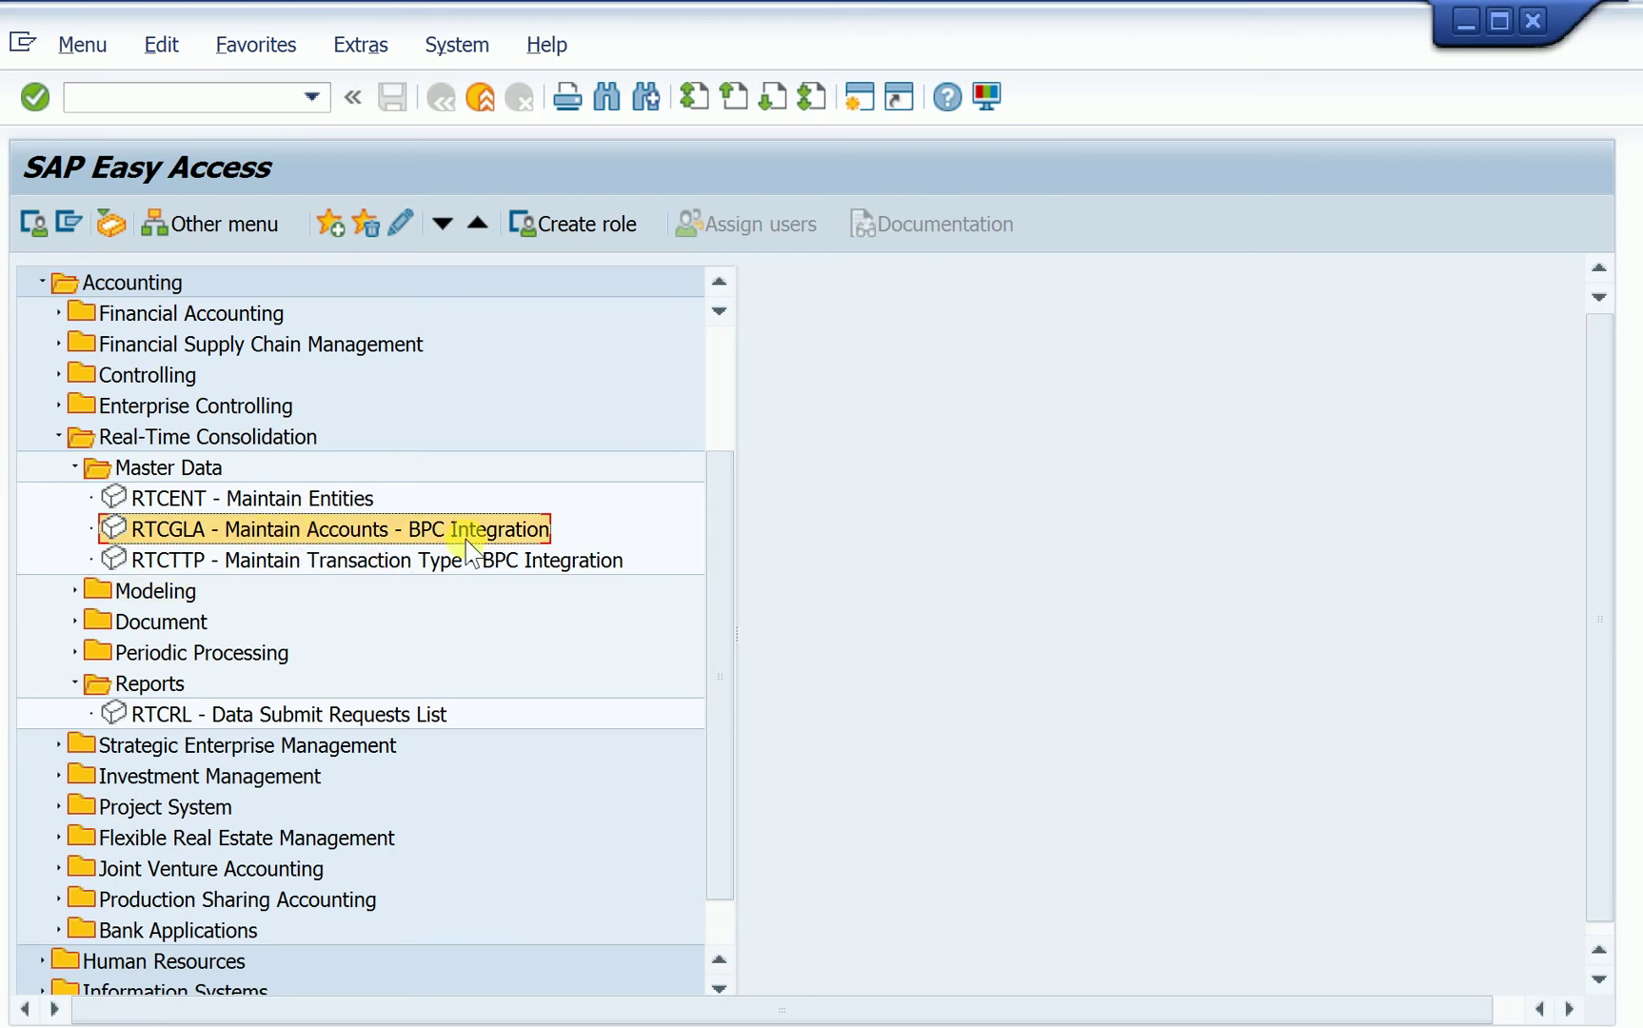
pyautogui.doubleClick(368, 531)
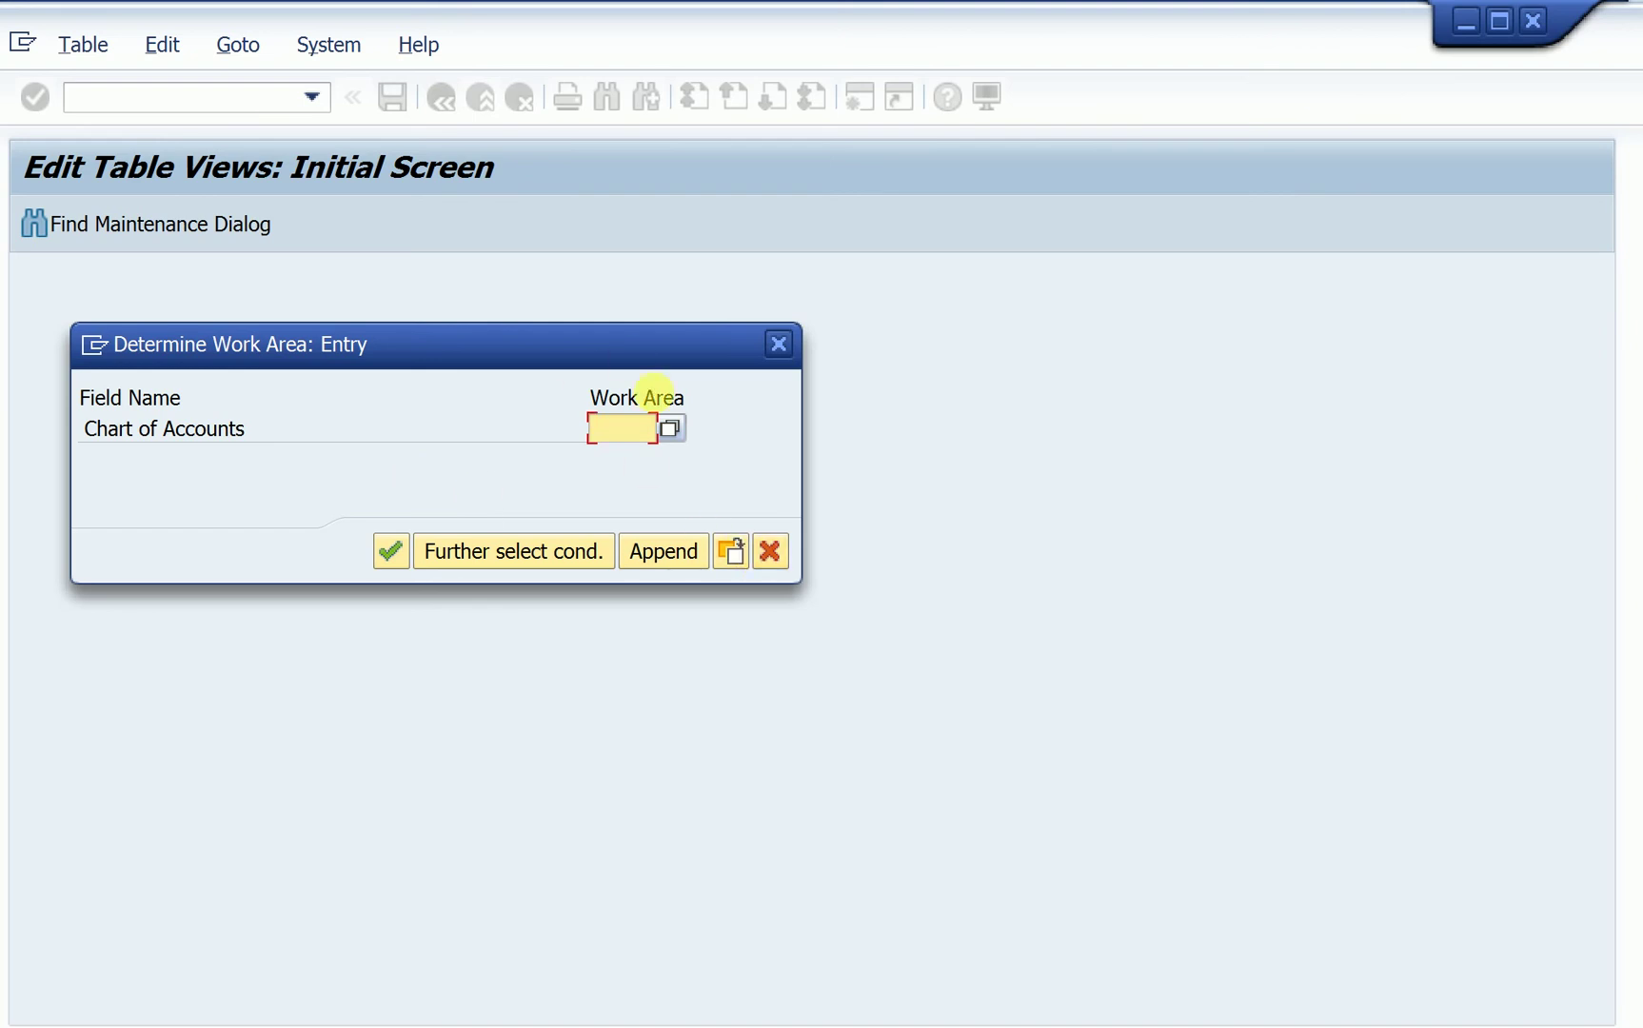
pyautogui.click(770, 555)
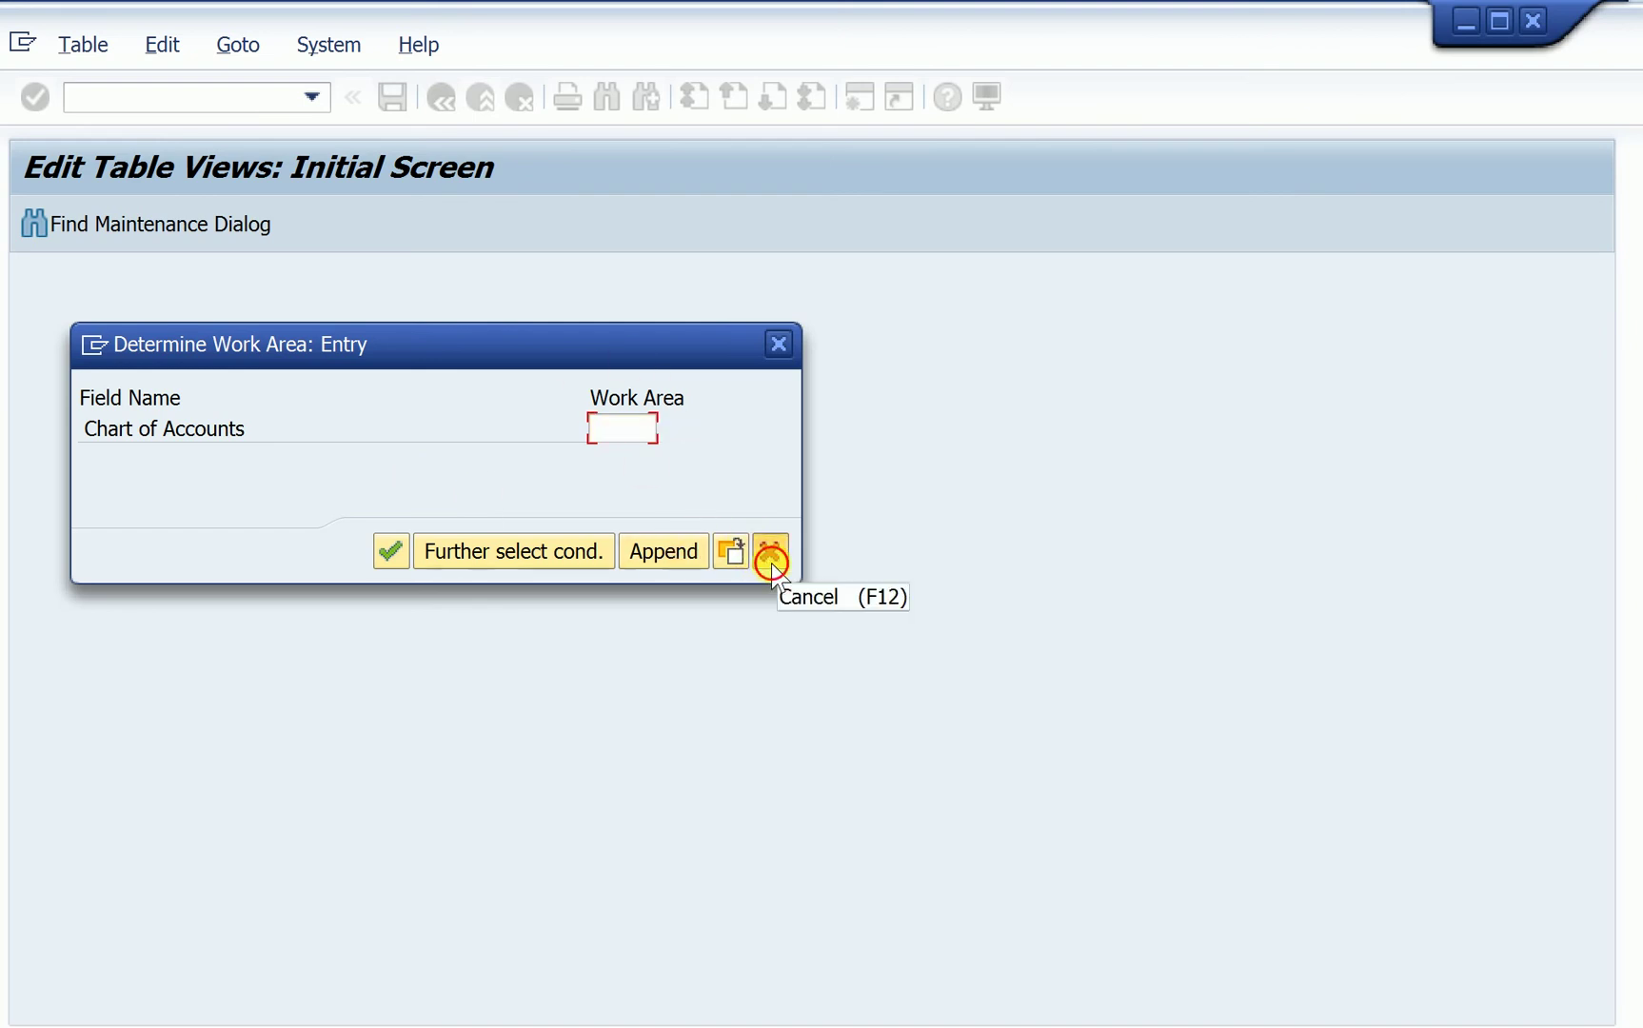
pyautogui.click(544, 673)
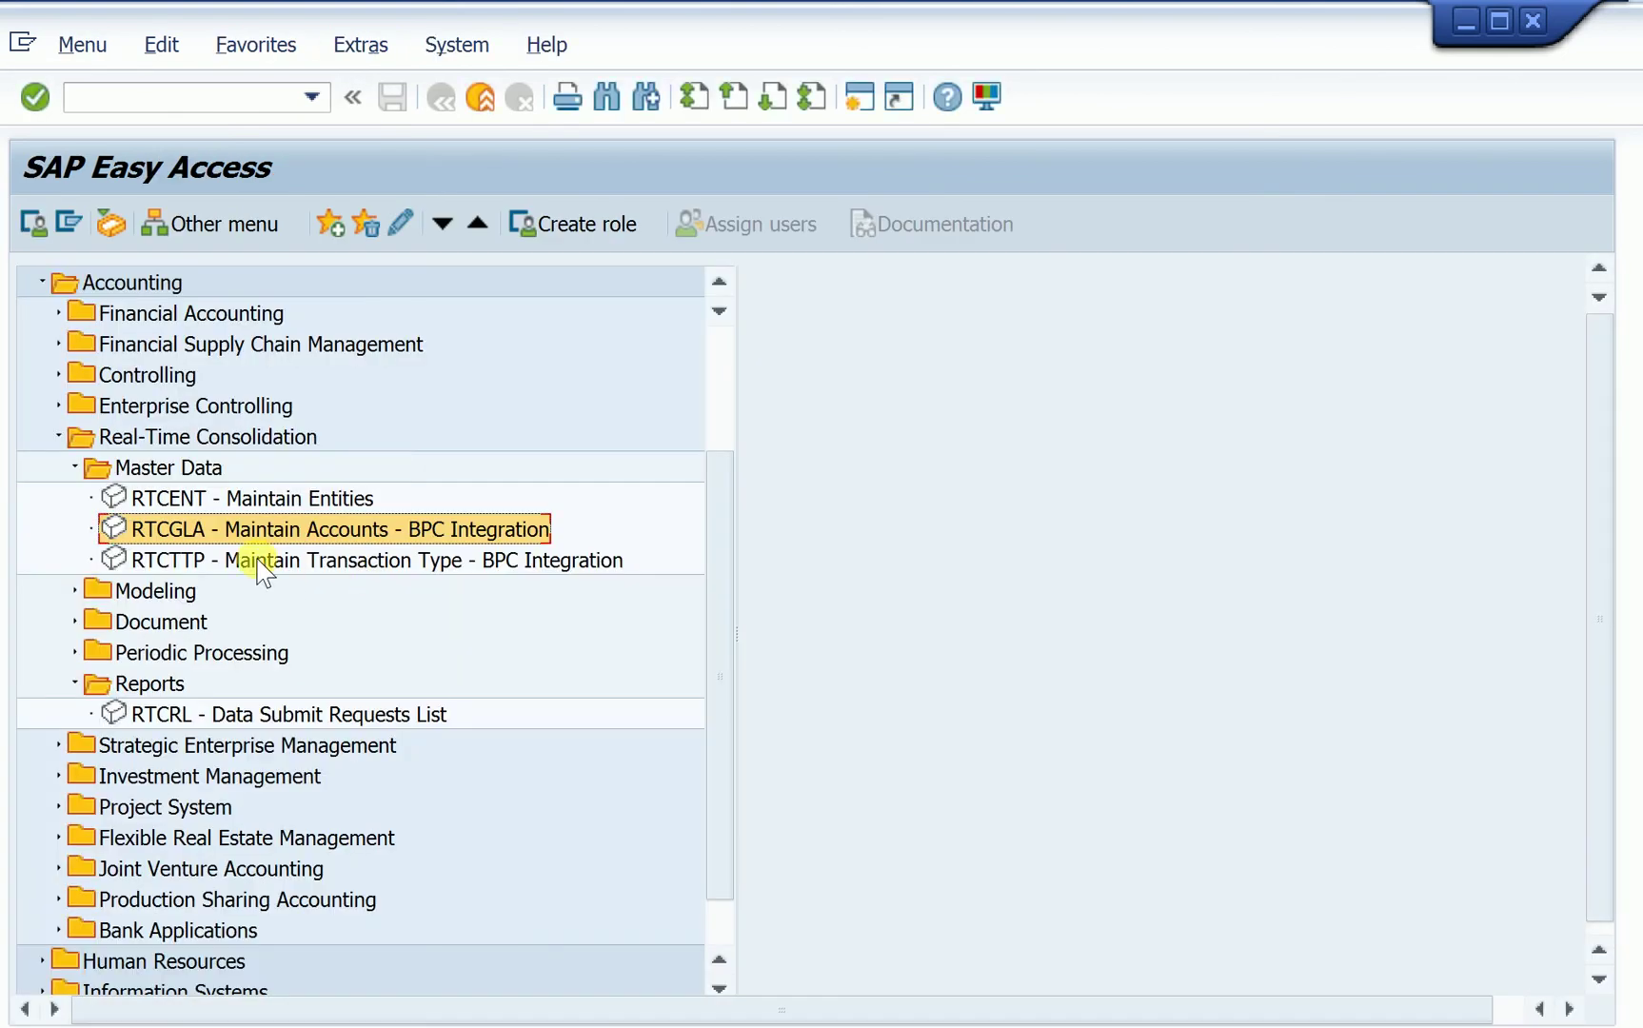
# Step: Expand Modeling to view the RTCMD Maintain Model transaction, then collapse it
pyautogui.click(77, 591)
pyautogui.click(74, 592)
pyautogui.click(74, 591)
pyautogui.click(208, 651)
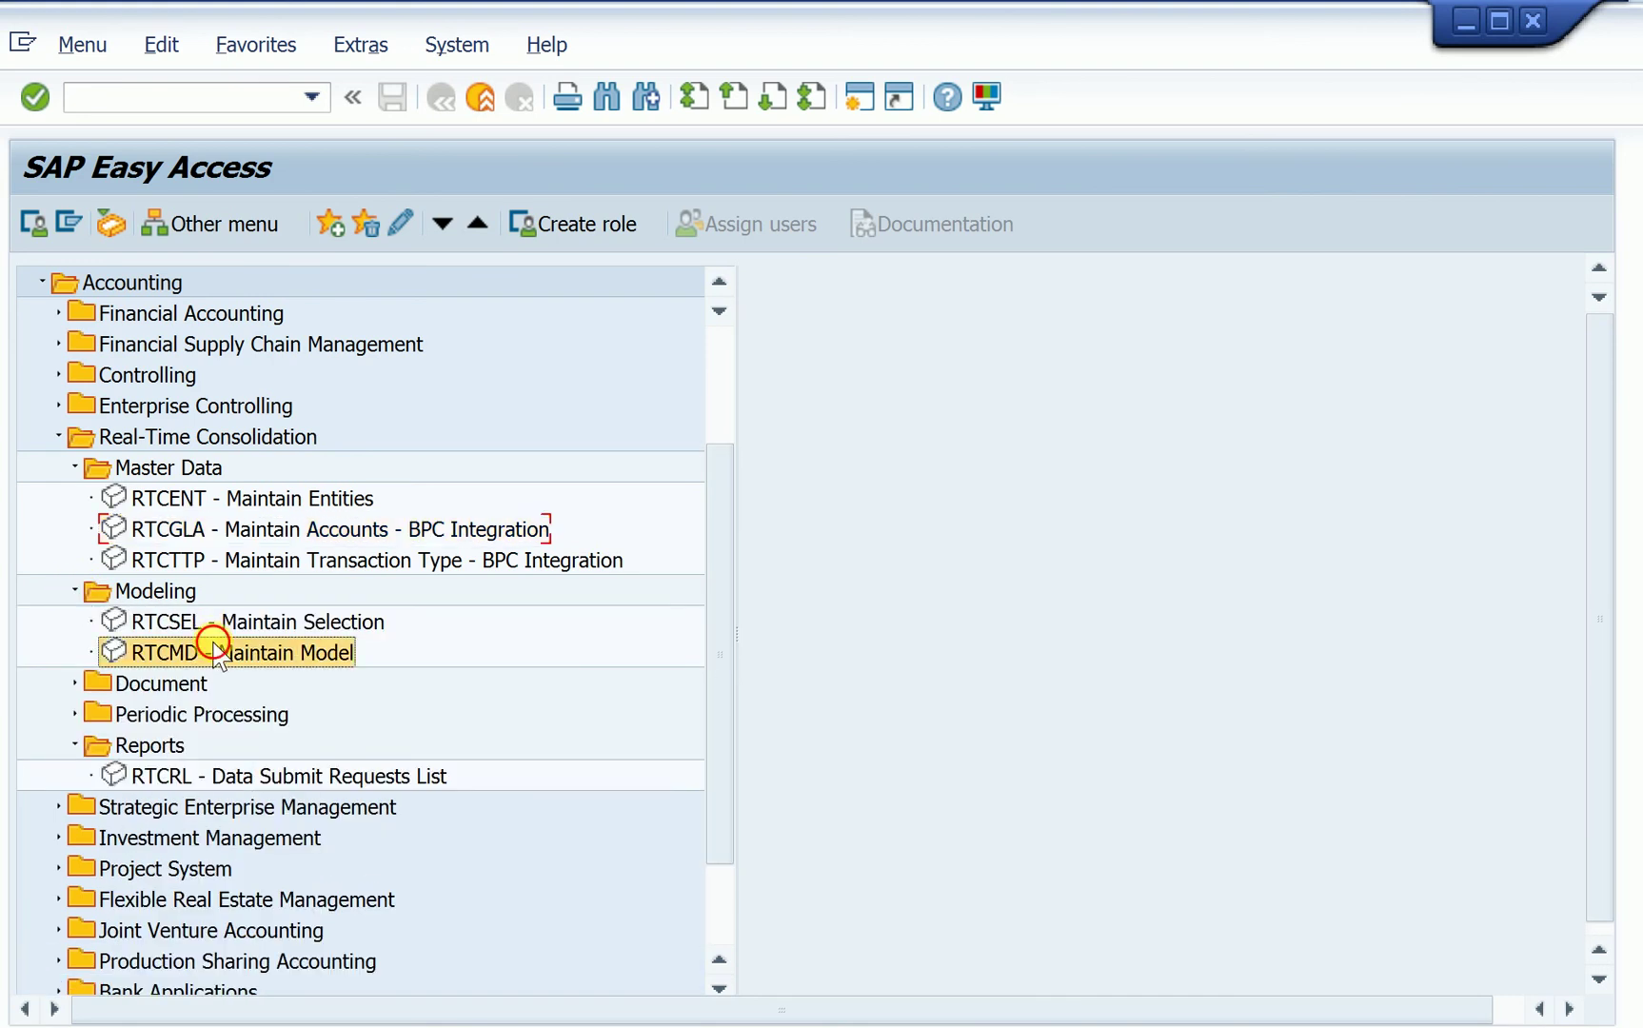
pyautogui.click(74, 591)
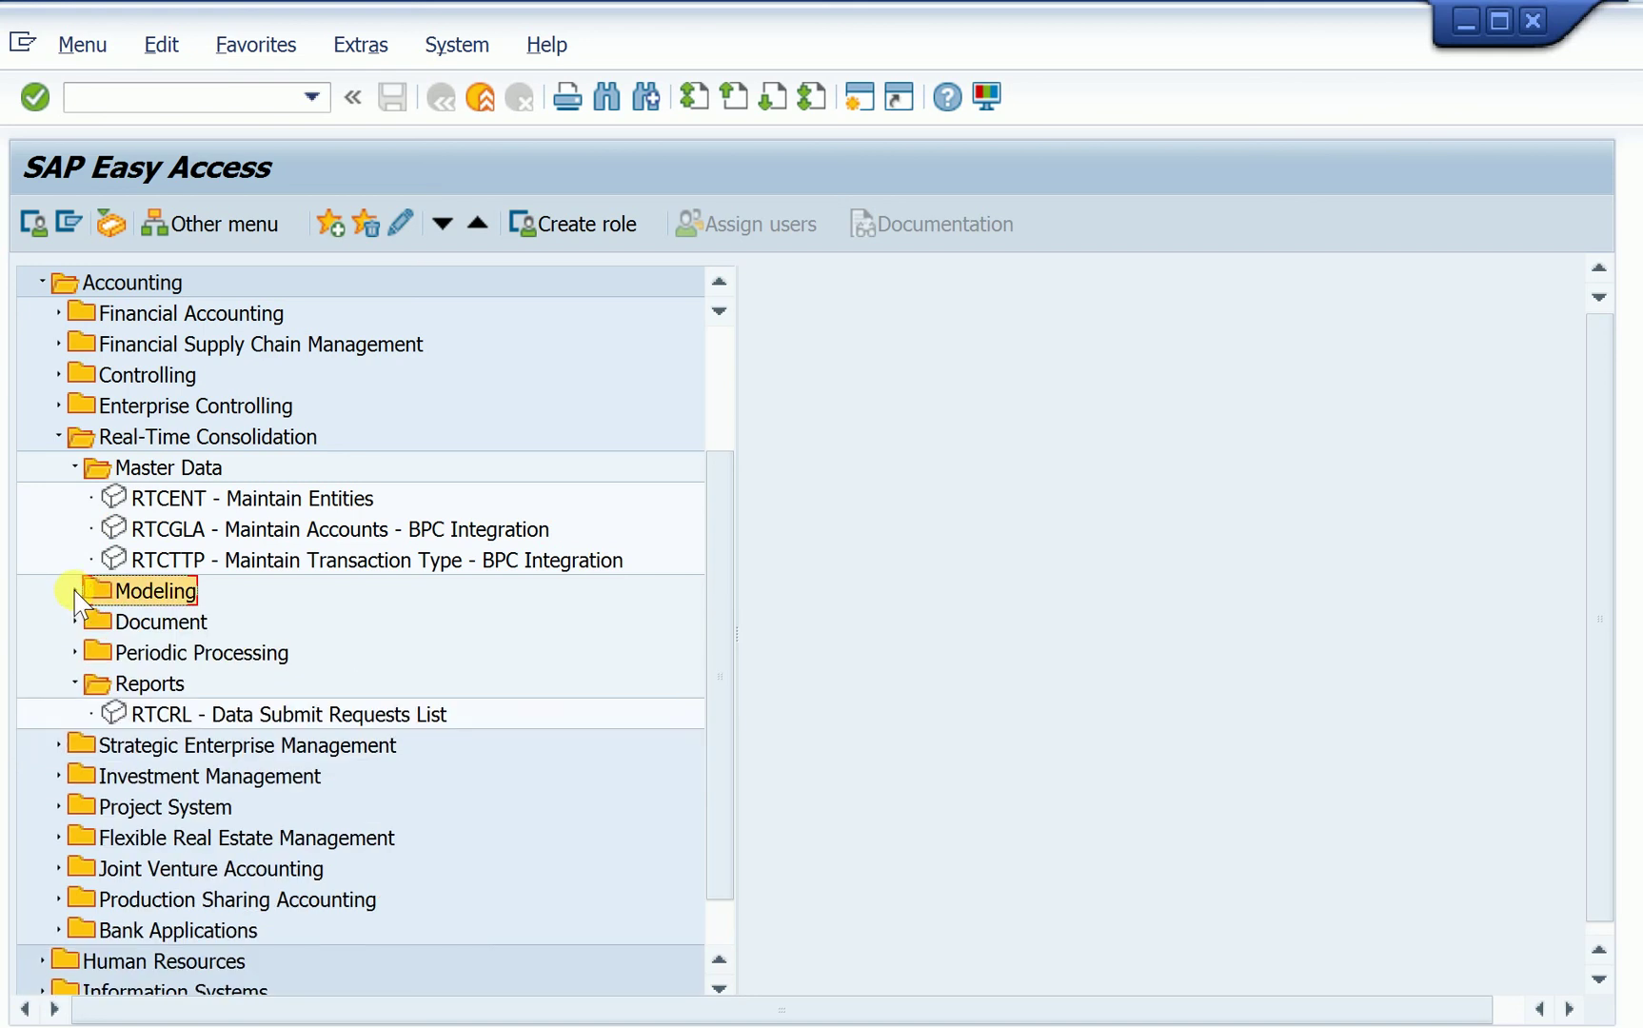
# Step: Expand Periodic Processing to list RTCDSR, RTCPL, RTCFU, RTCAFD and RTCCT
pyautogui.click(76, 653)
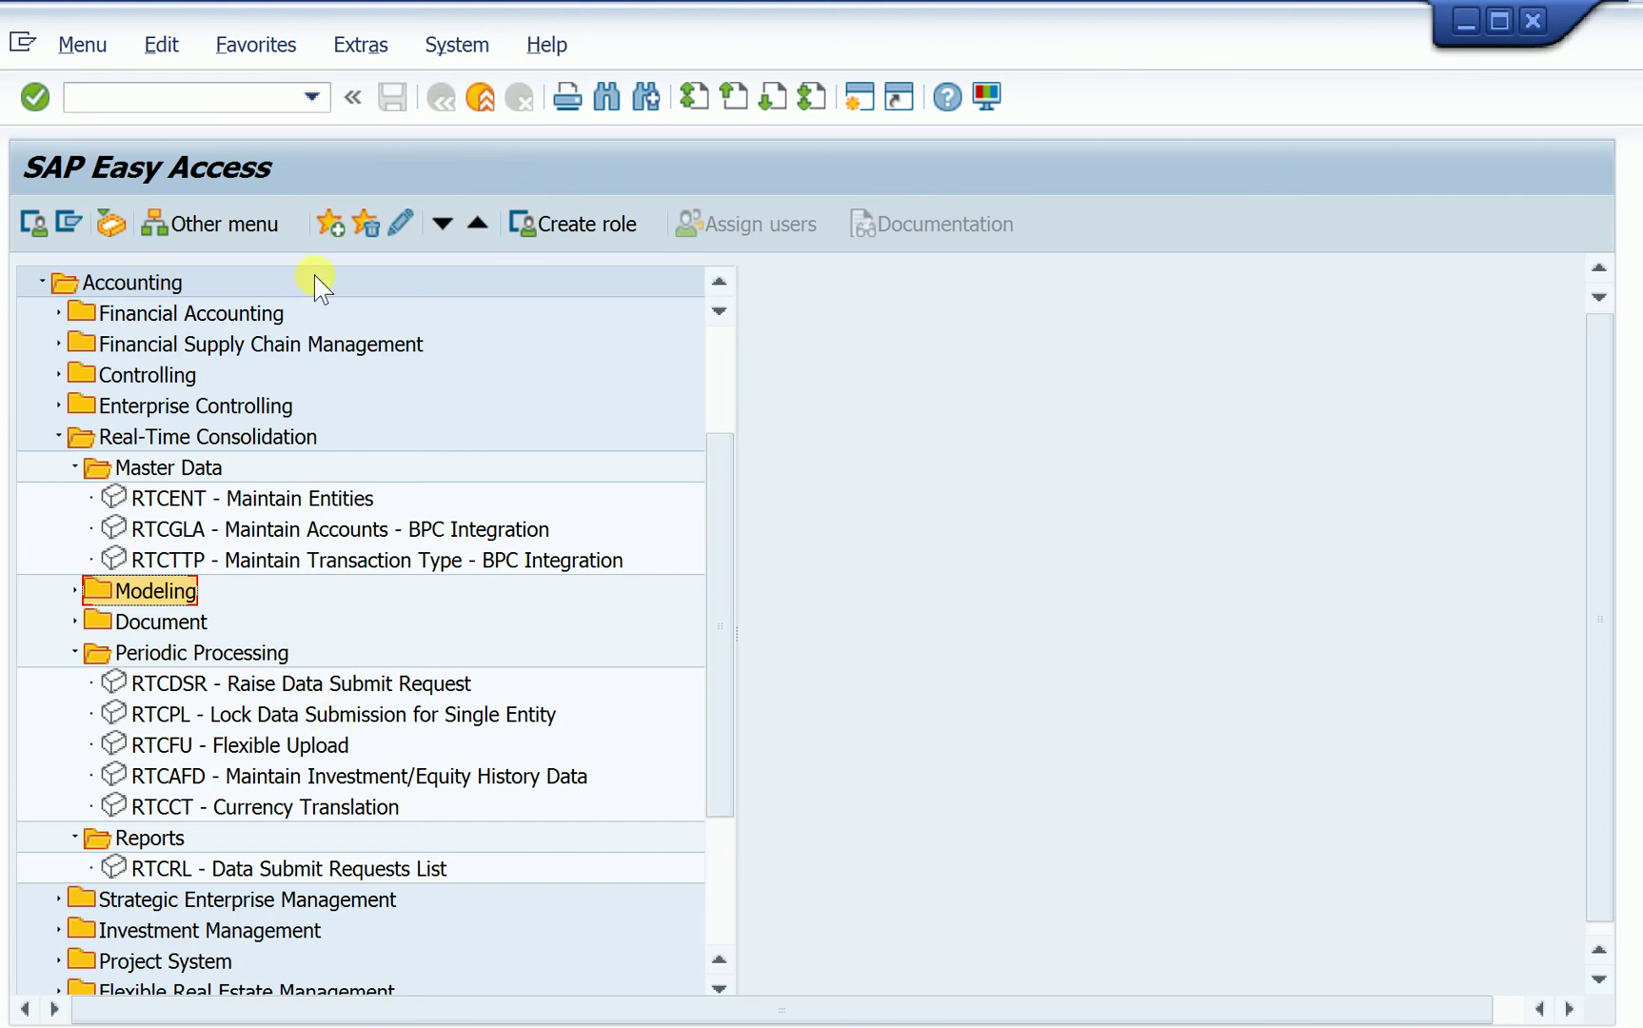
pyautogui.click(228, 111)
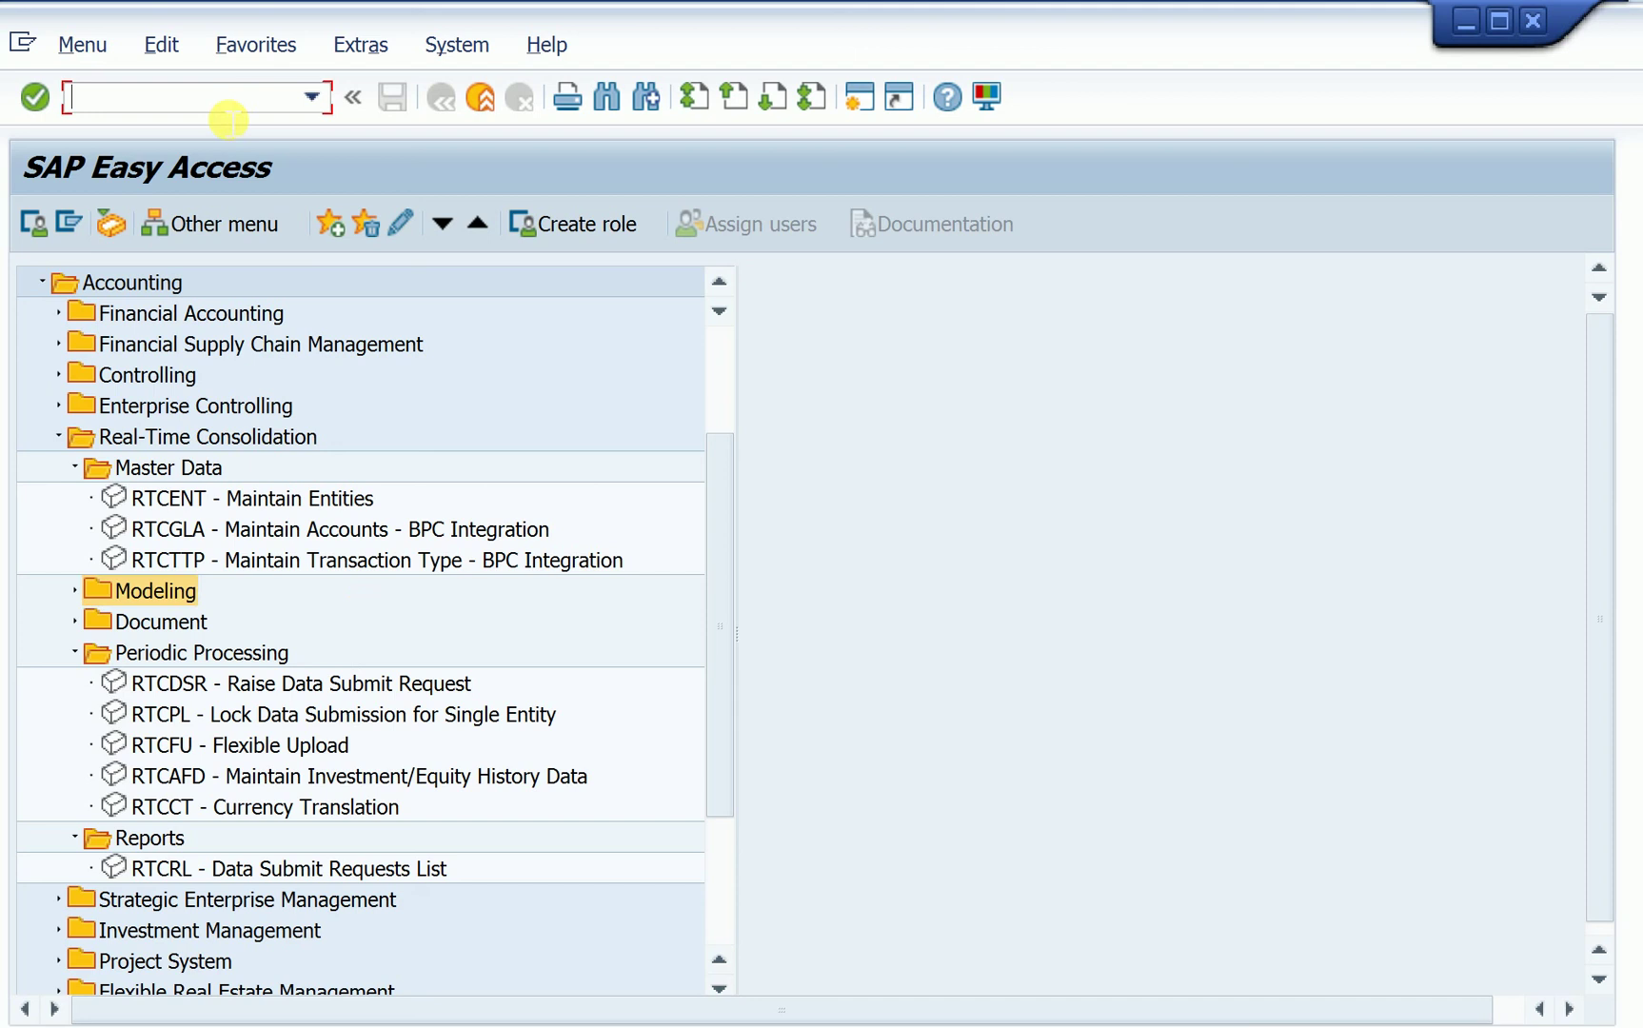
pyautogui.write('spro')
# Step: Run SPRO, enter the SAP Reference IMG and expand Financial Accounting (New)
pyautogui.press('Return')
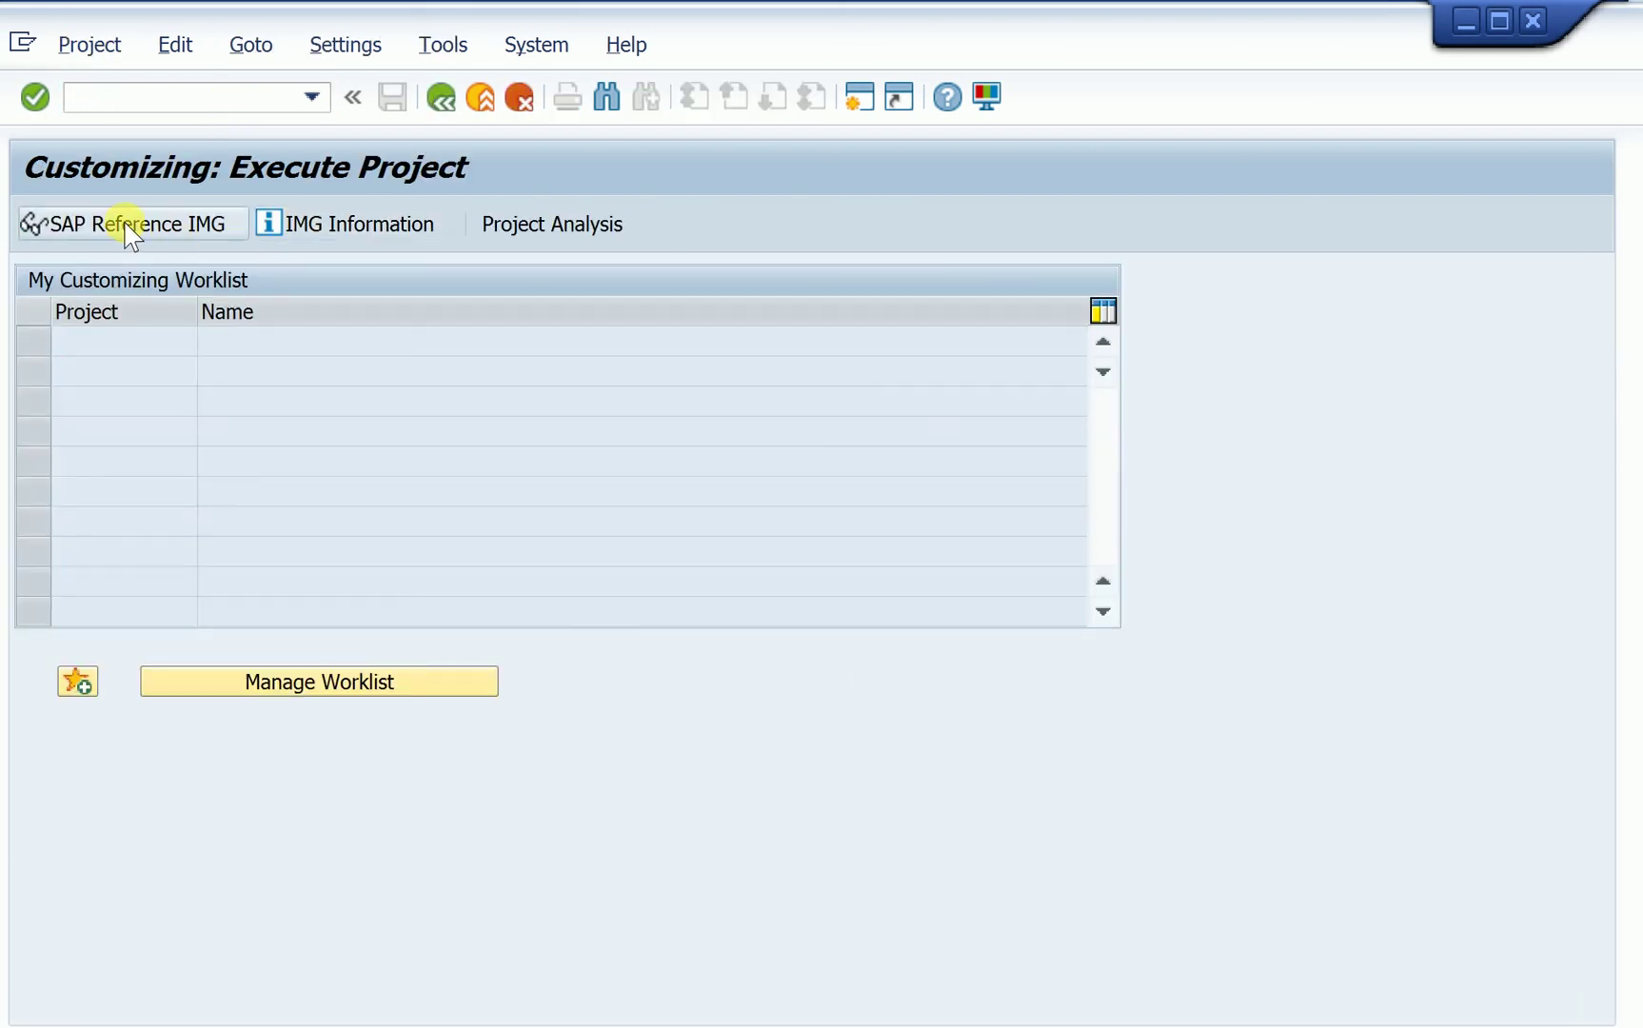
pyautogui.click(121, 227)
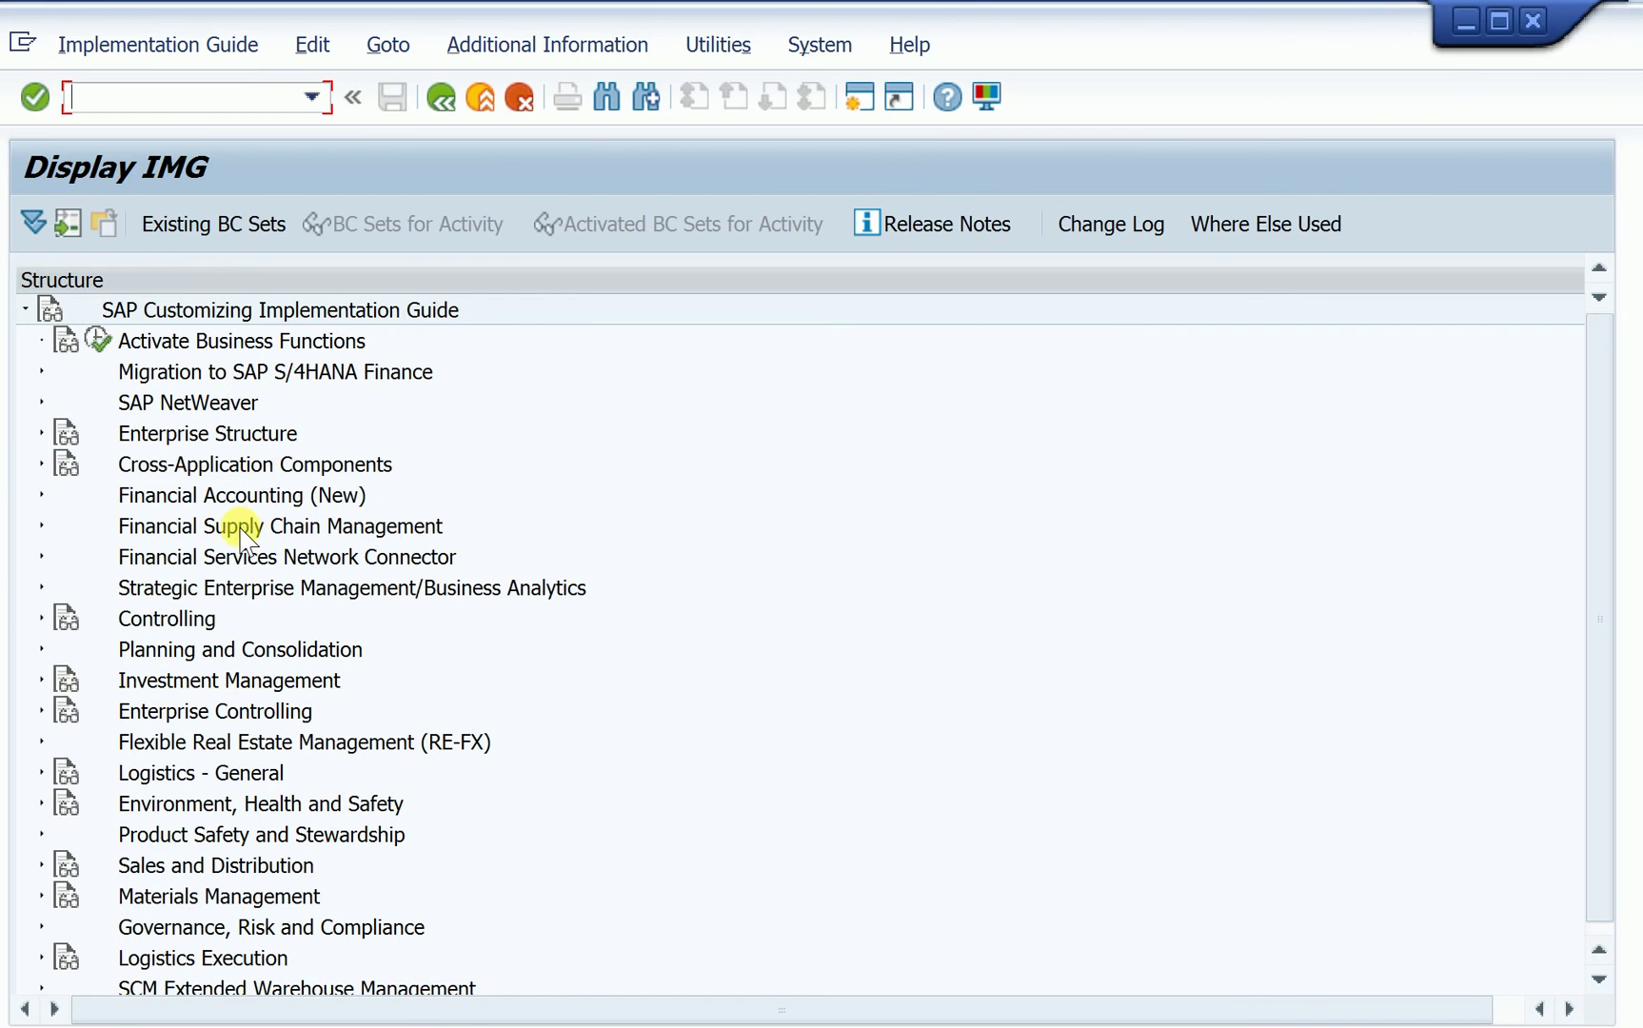
pyautogui.click(214, 499)
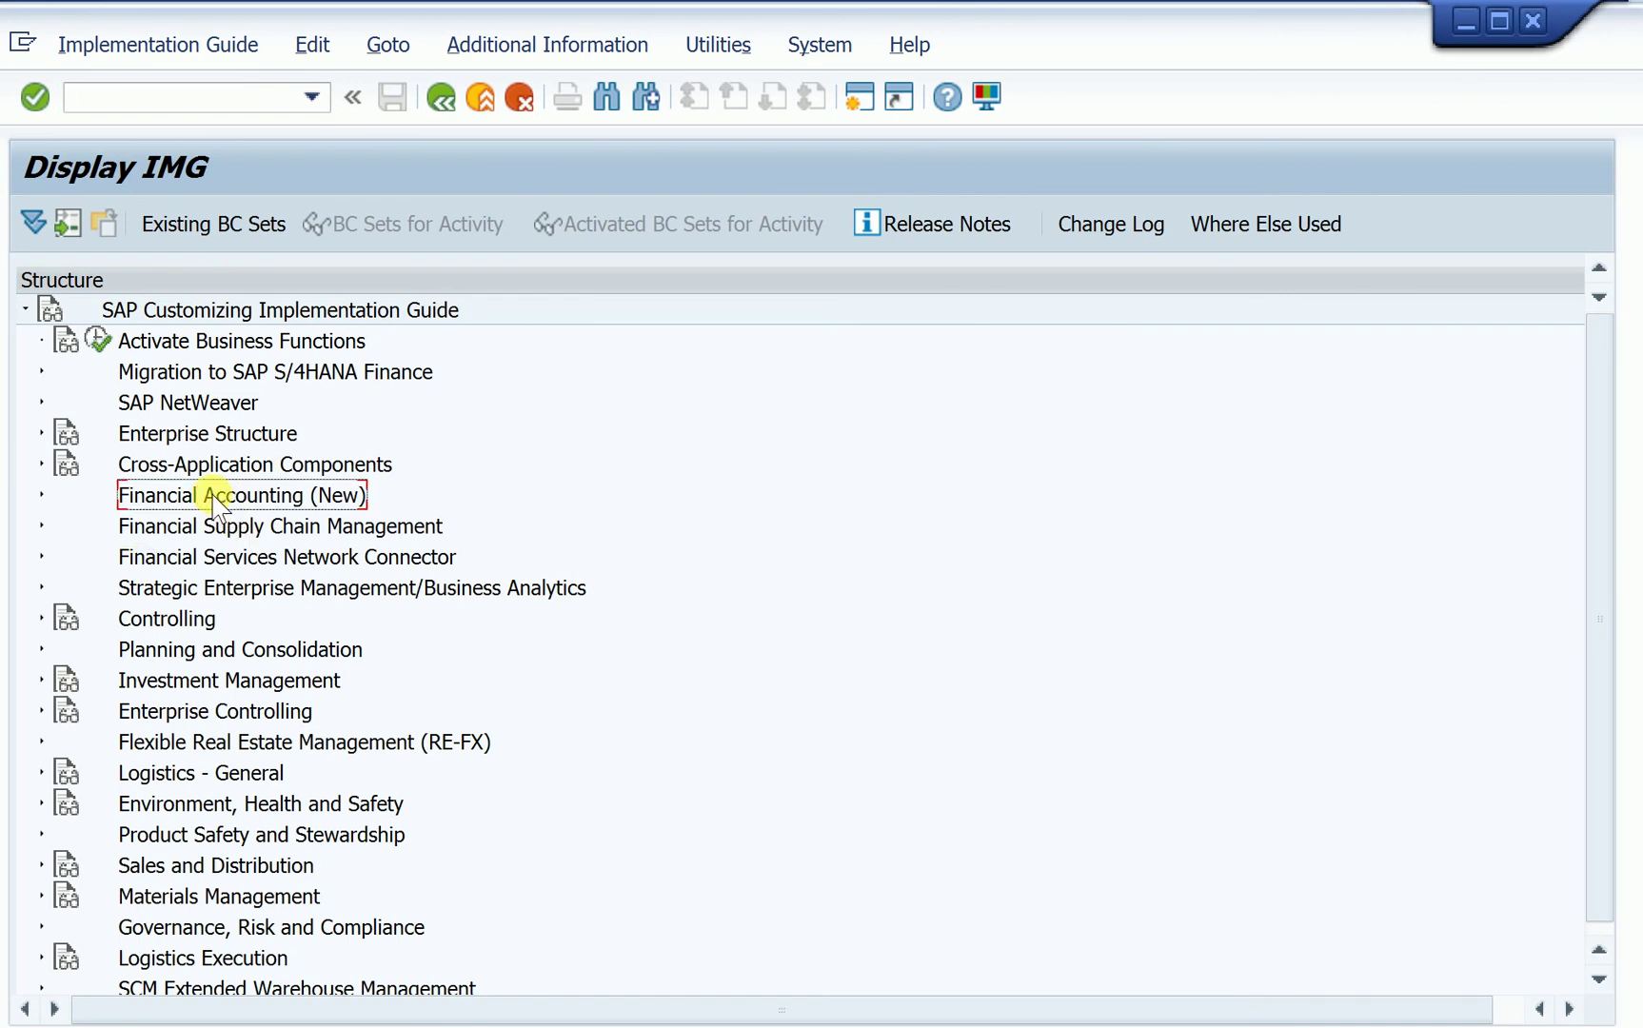
pyautogui.click(40, 496)
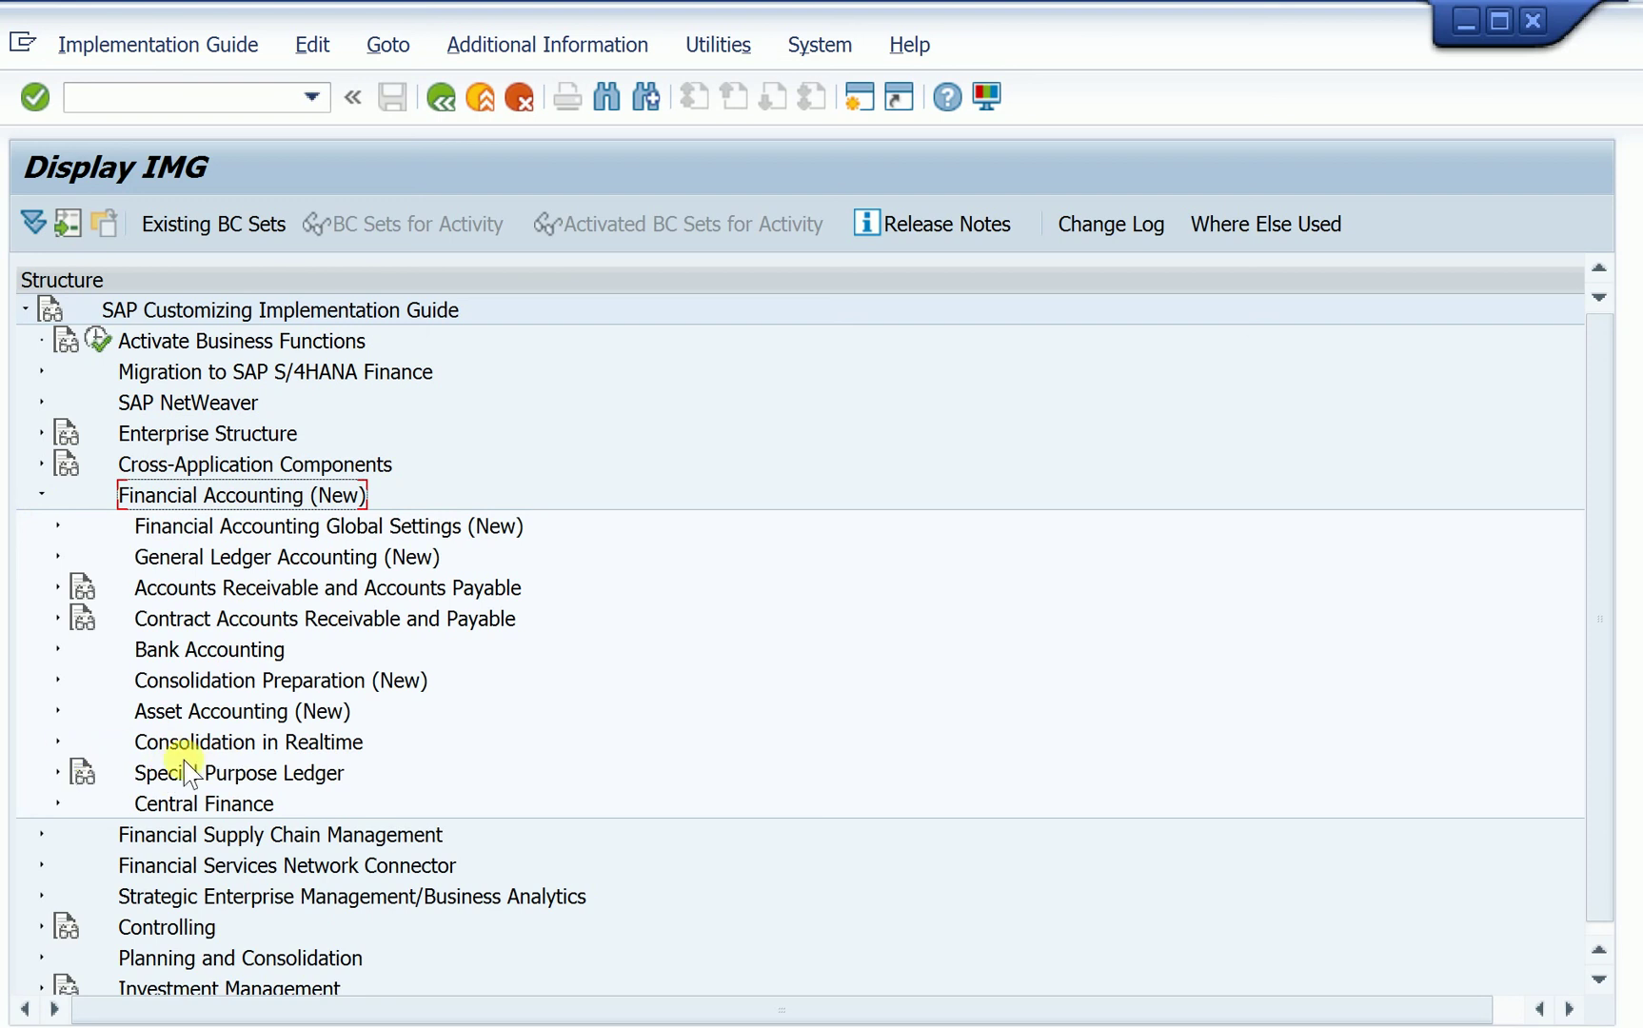
# Step: Expand Consolidation in Realtime > BPC Integration to list its five configuration activities
pyautogui.click(173, 743)
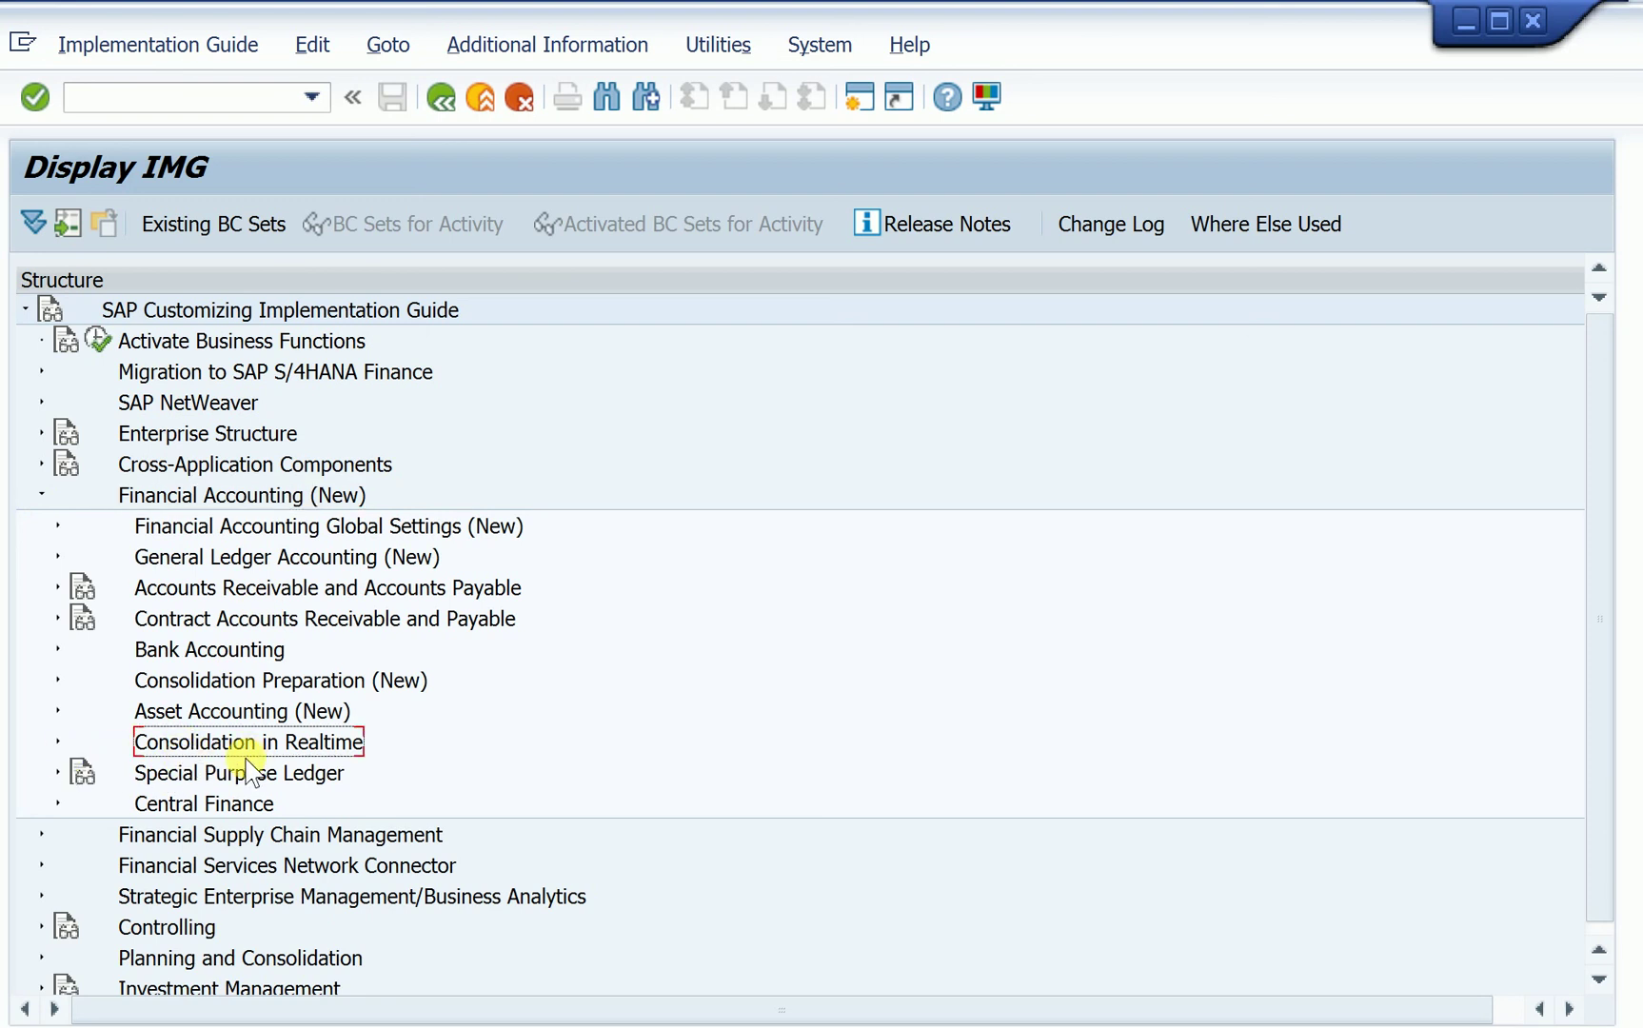
pyautogui.click(56, 742)
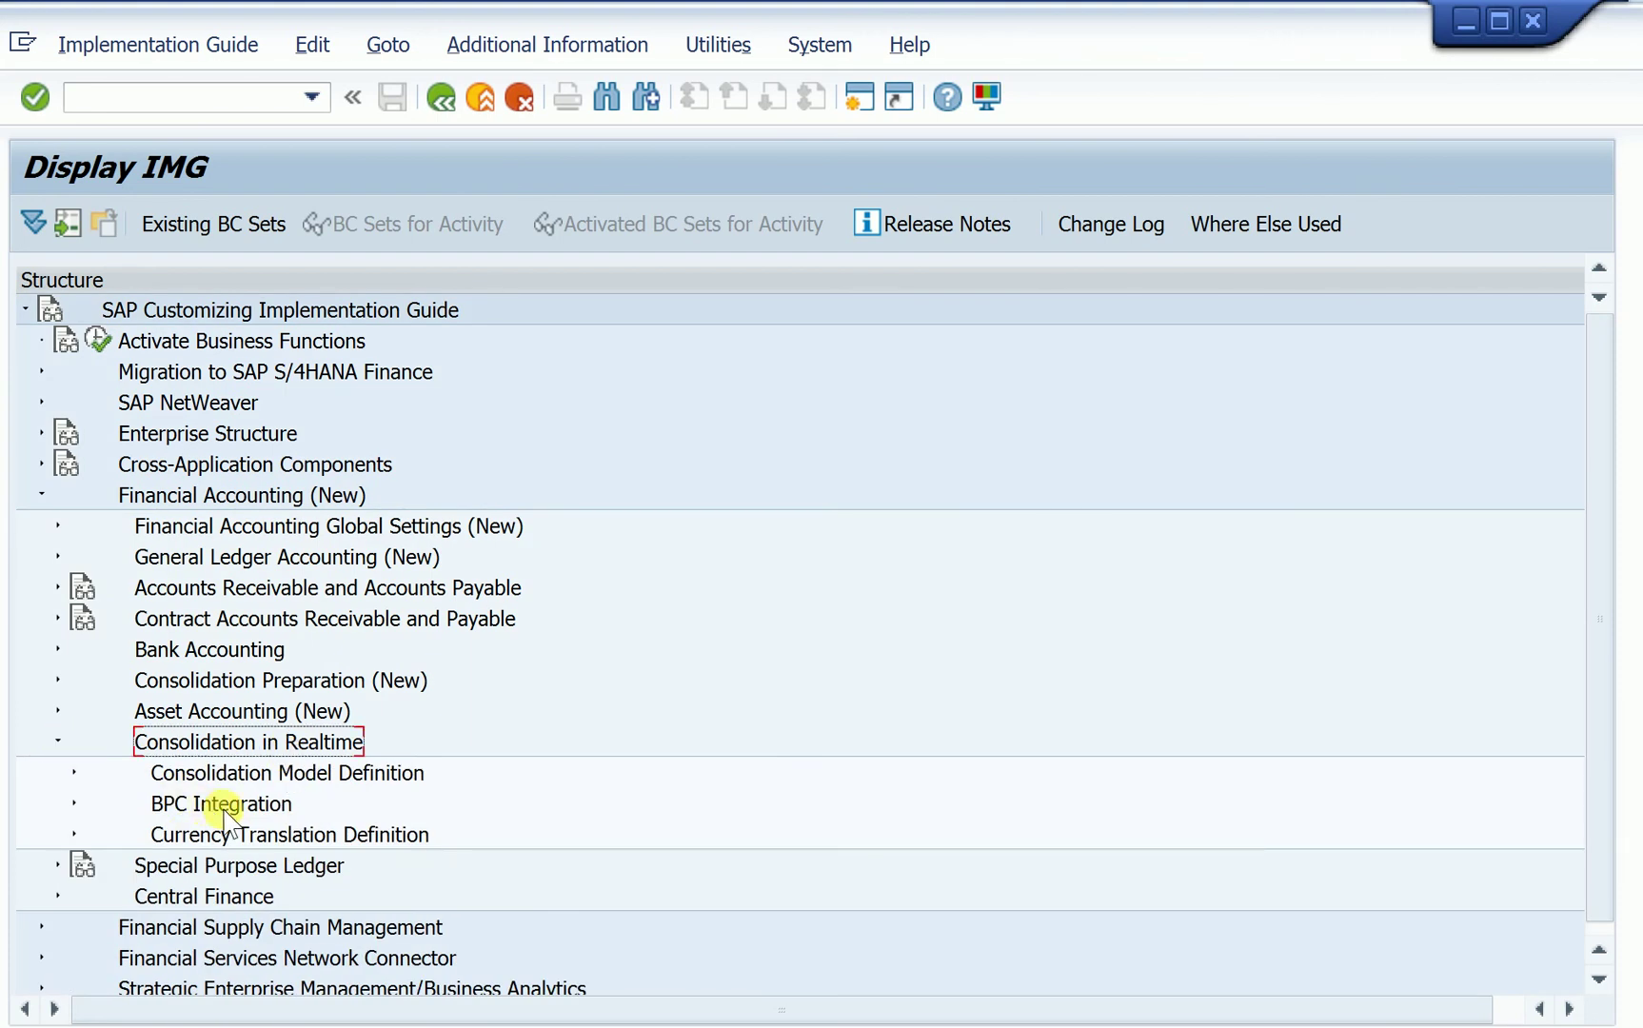
pyautogui.click(180, 808)
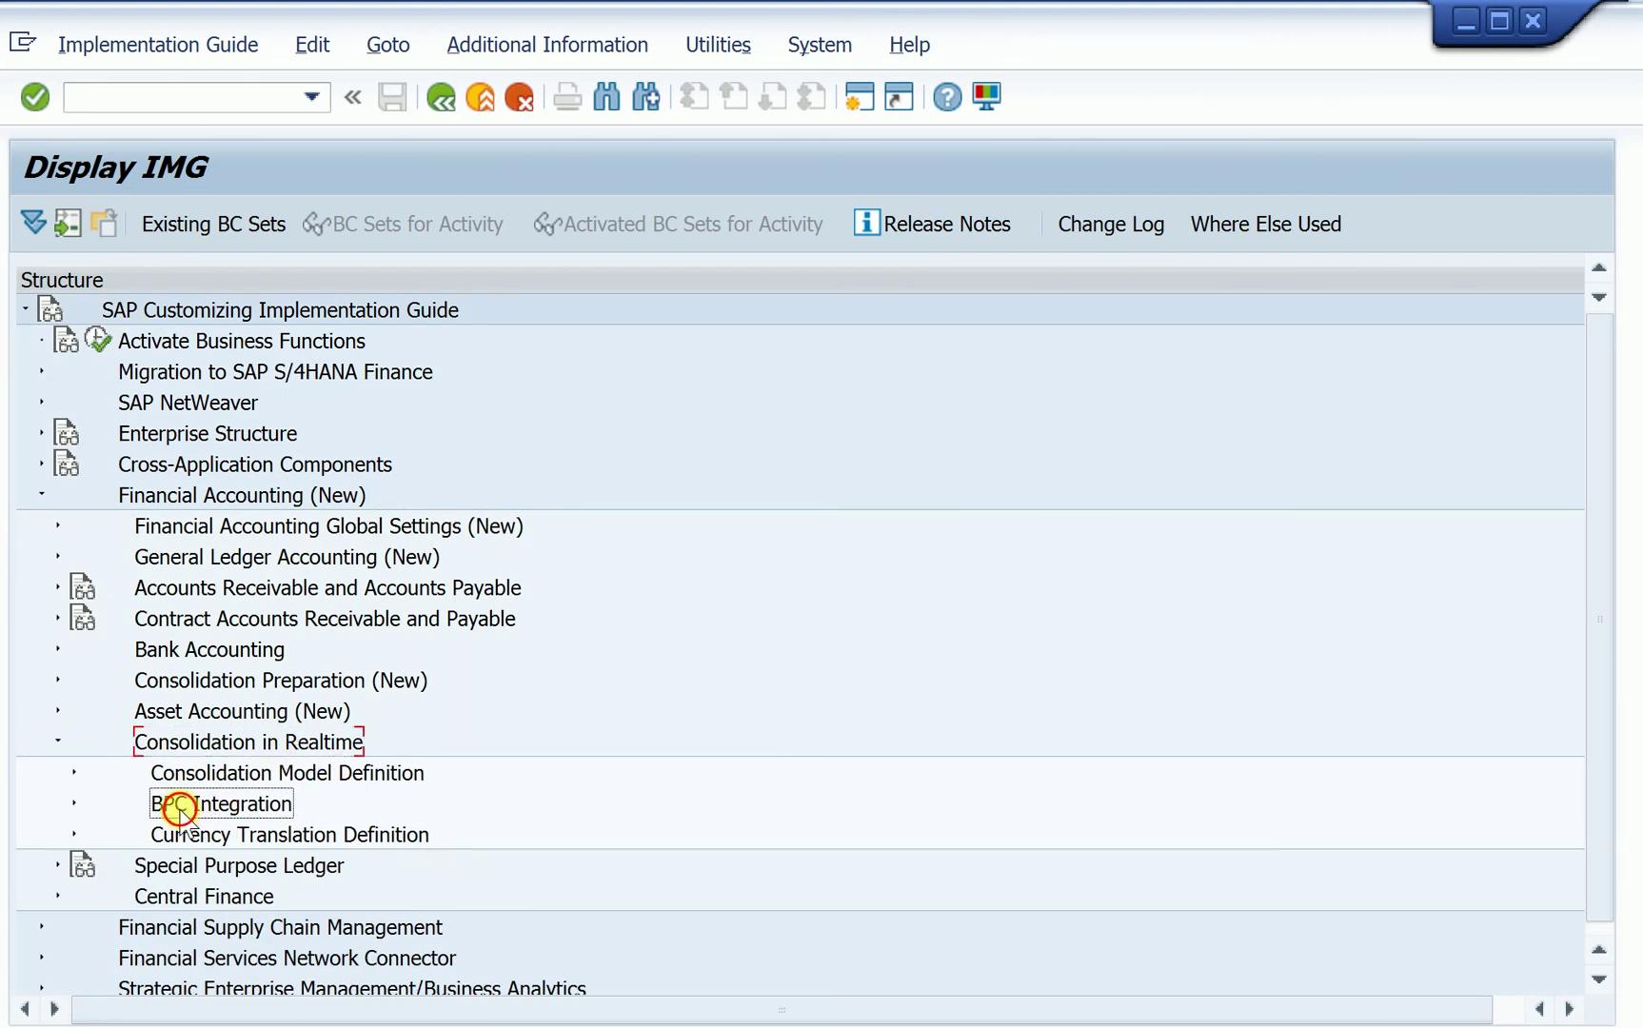
pyautogui.click(73, 803)
pyautogui.scroll(-1, 351, 781)
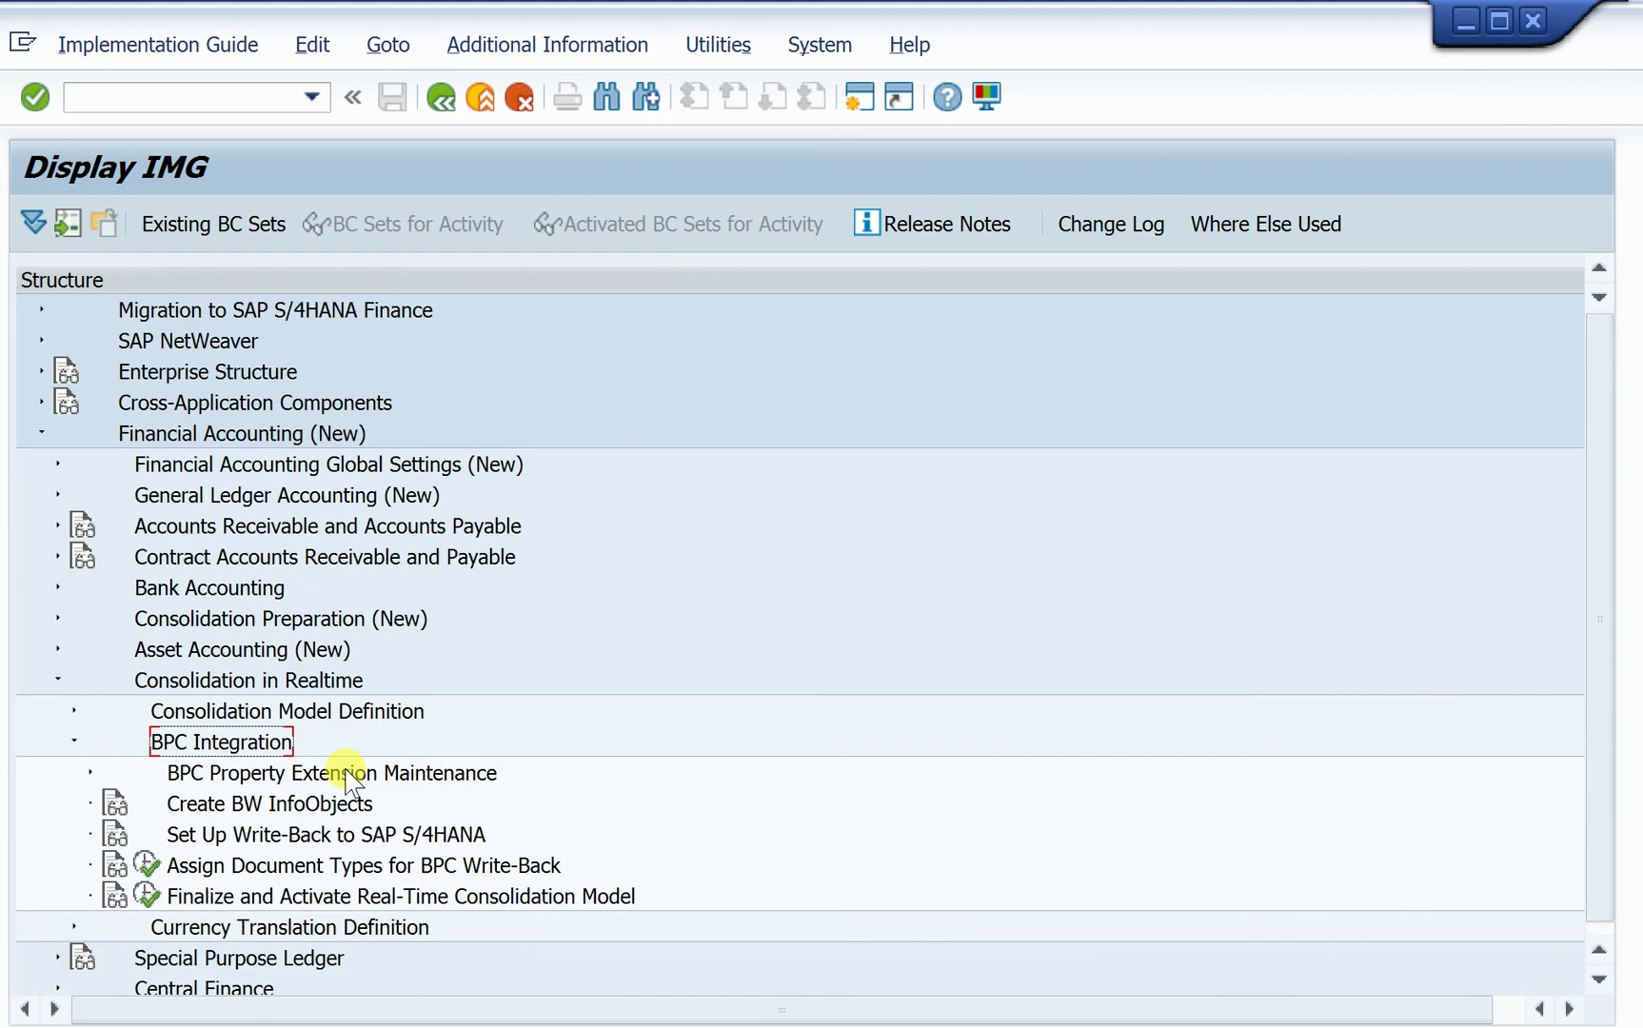